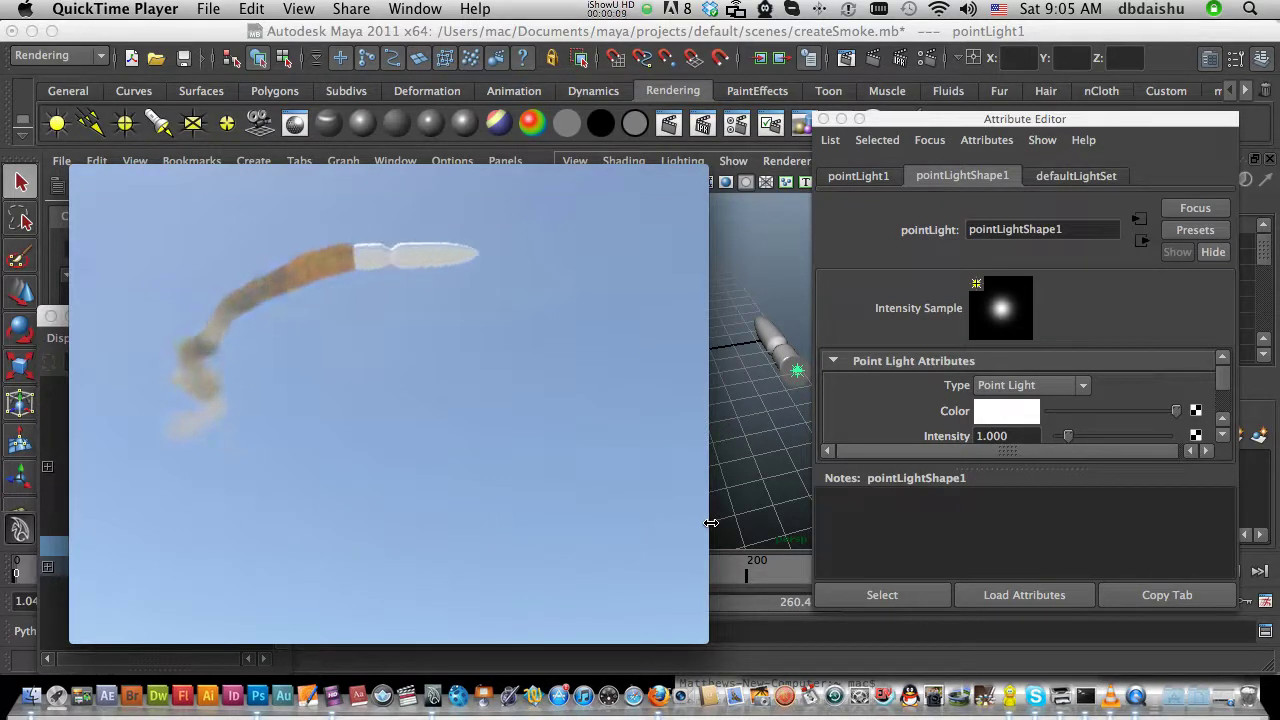
- Play the createSmoke2.mov render of the rocket with its fiery smoke trail
mouse_move(620, 526)
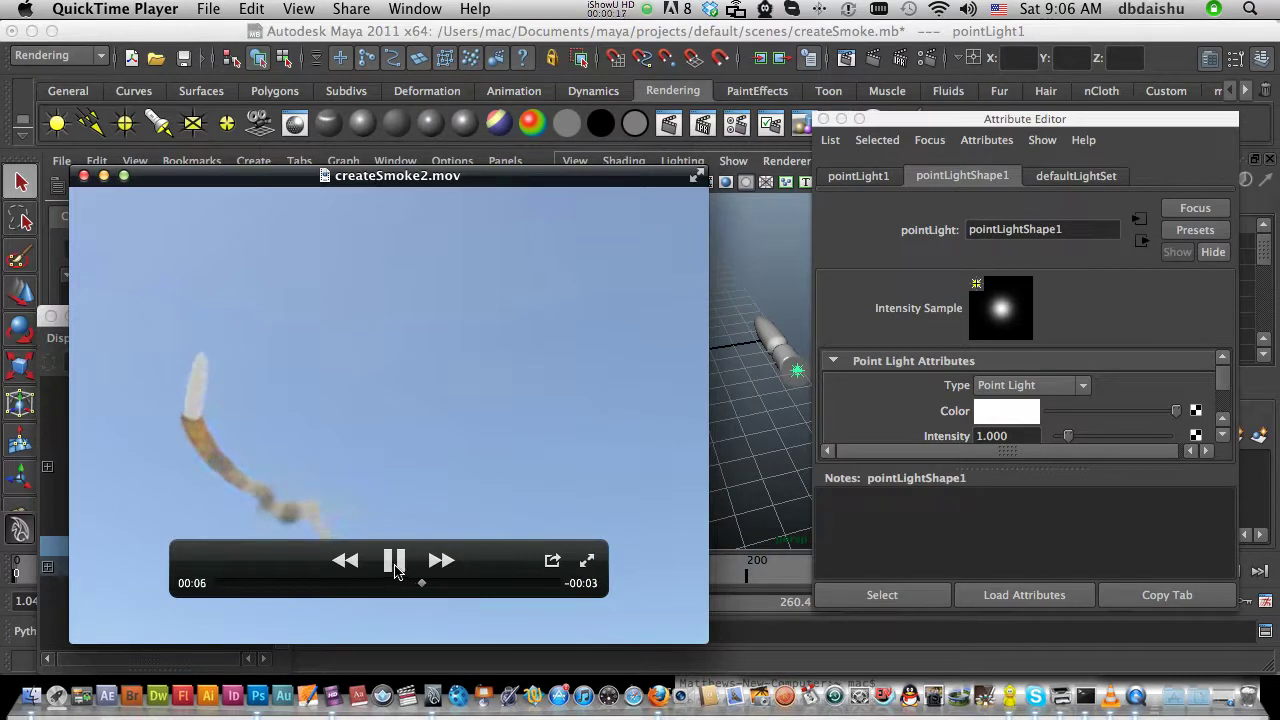
- Back in the createSmoke.mb scene, parent pointLight1 under rocket in the Outliner
key("super+q")
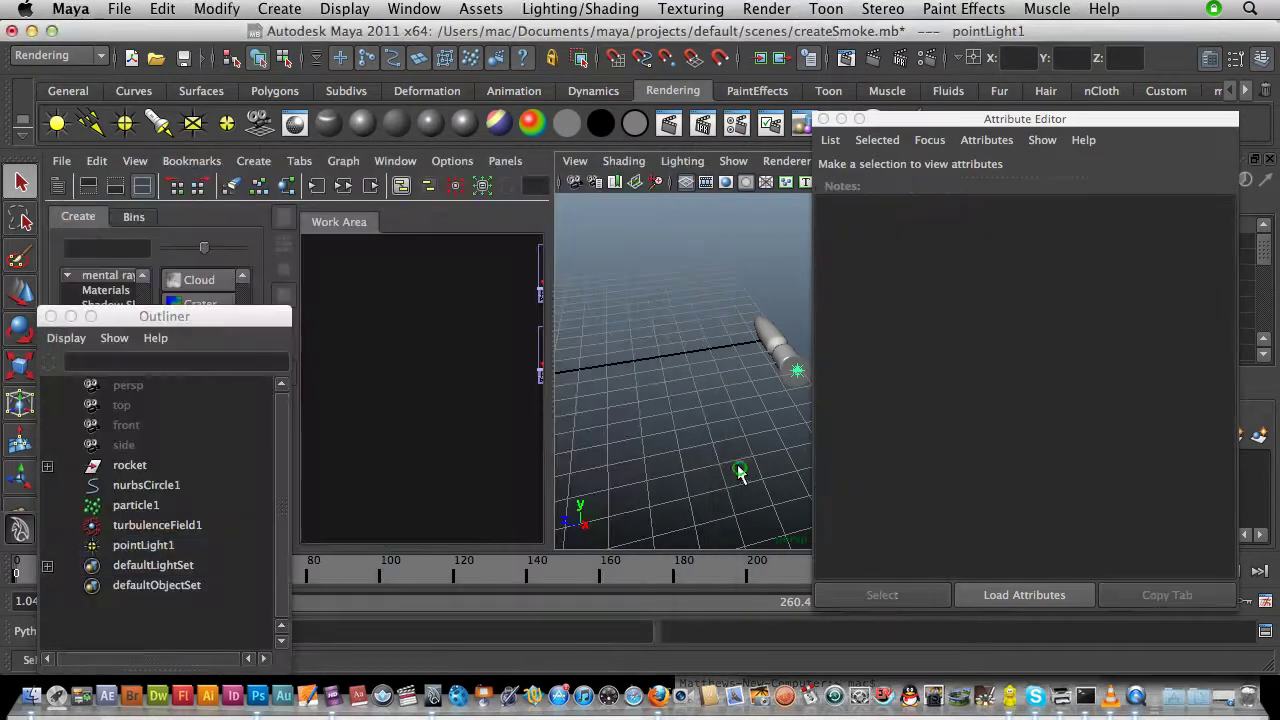
left_click(402, 460)
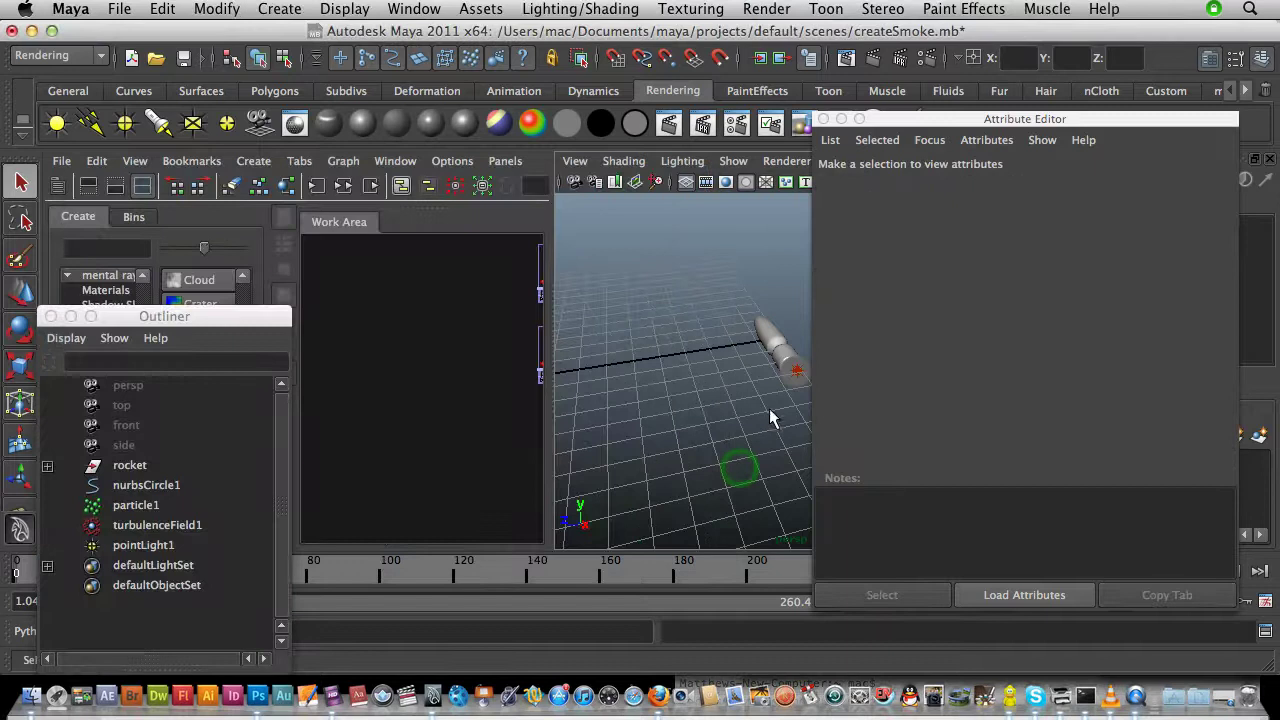
left_click(142, 547)
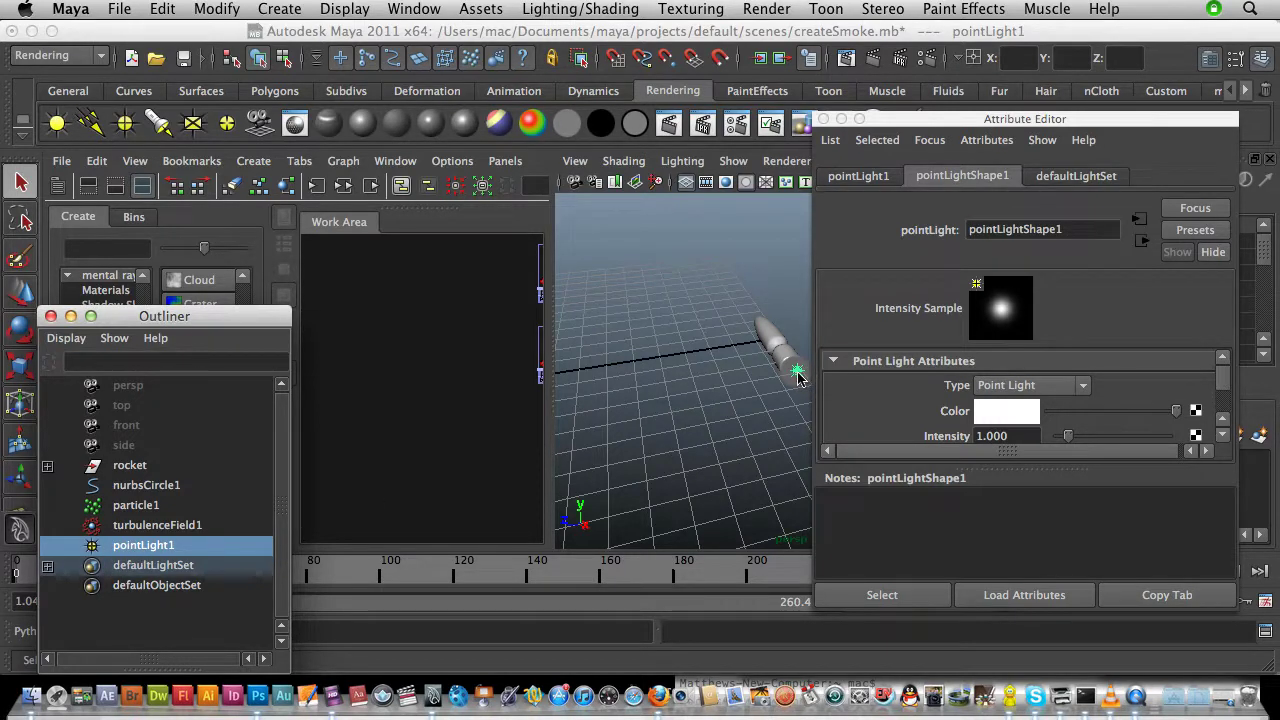
scroll(797, 372, "up", 5)
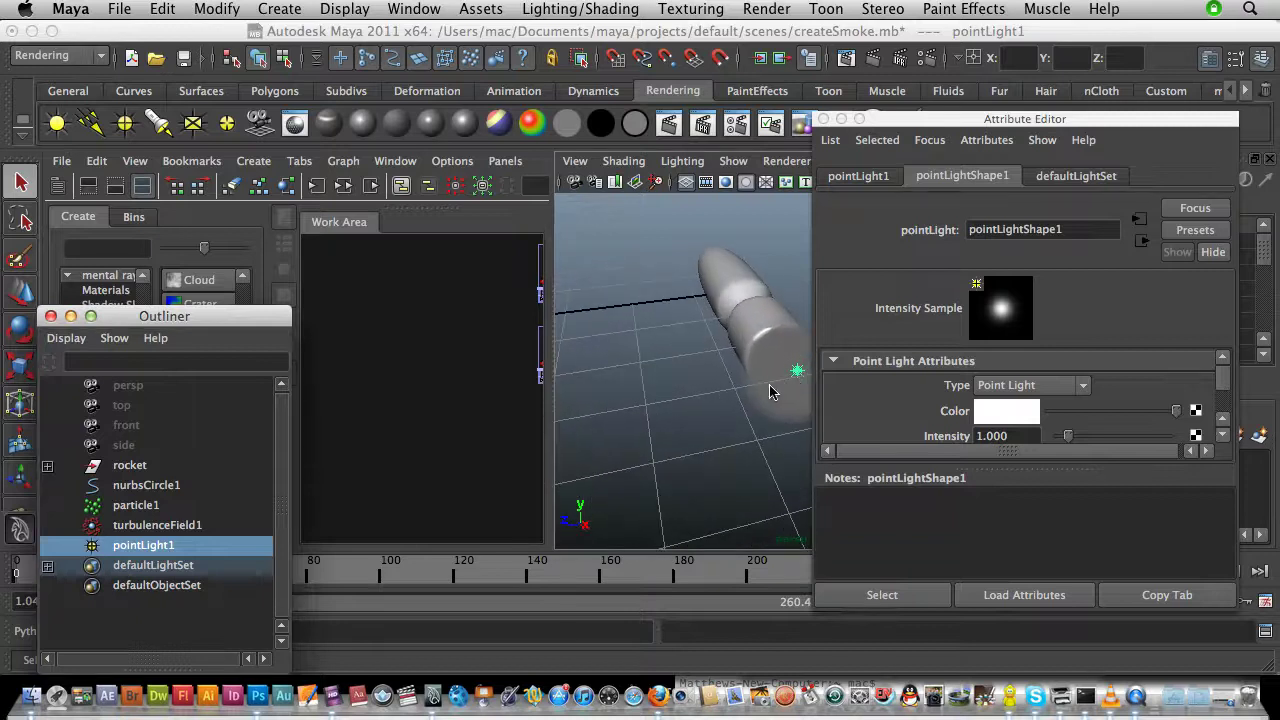
scroll(770, 391, "down", 5)
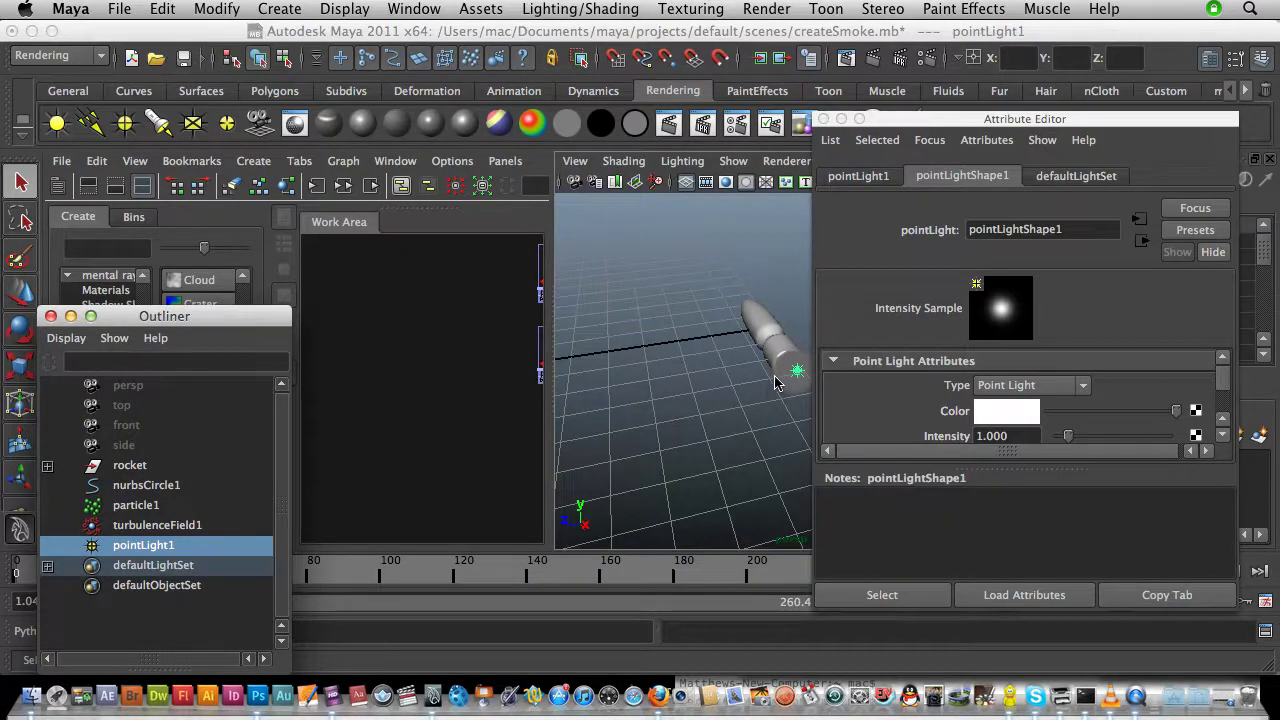
left_click_drag(770, 391, 745, 410, "alt")
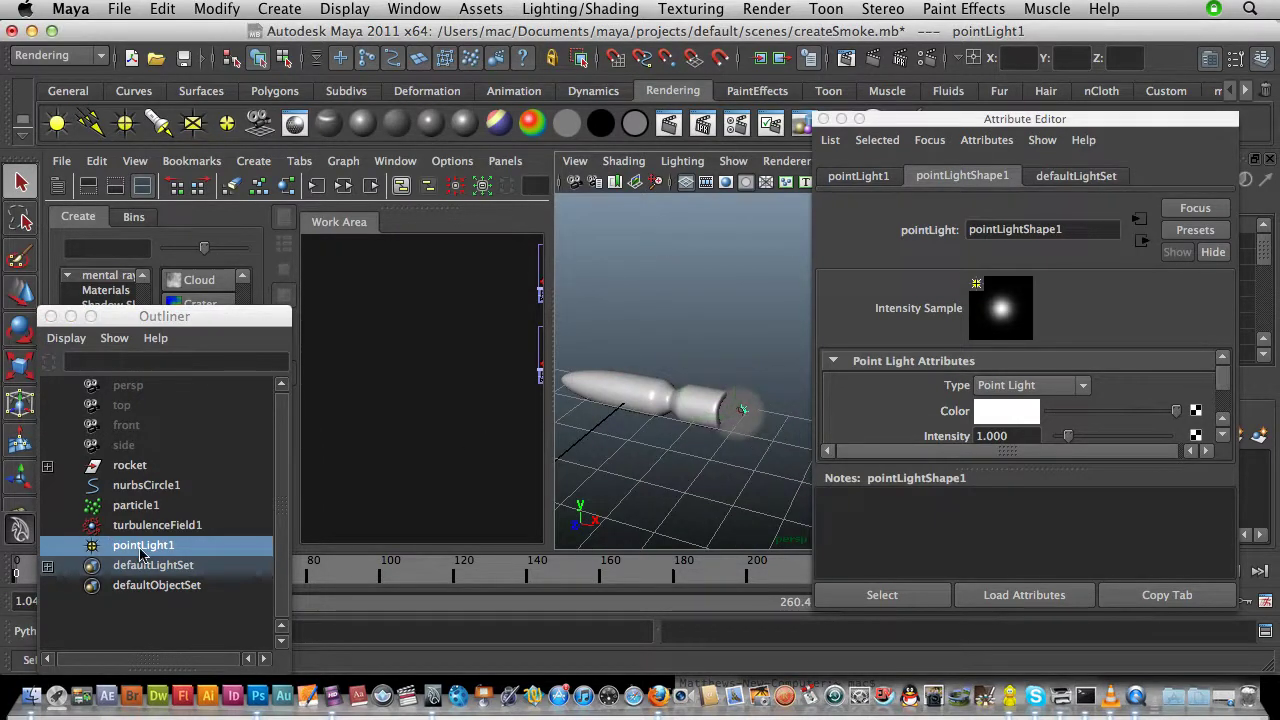
middle_click_drag(130, 553, 128, 474)
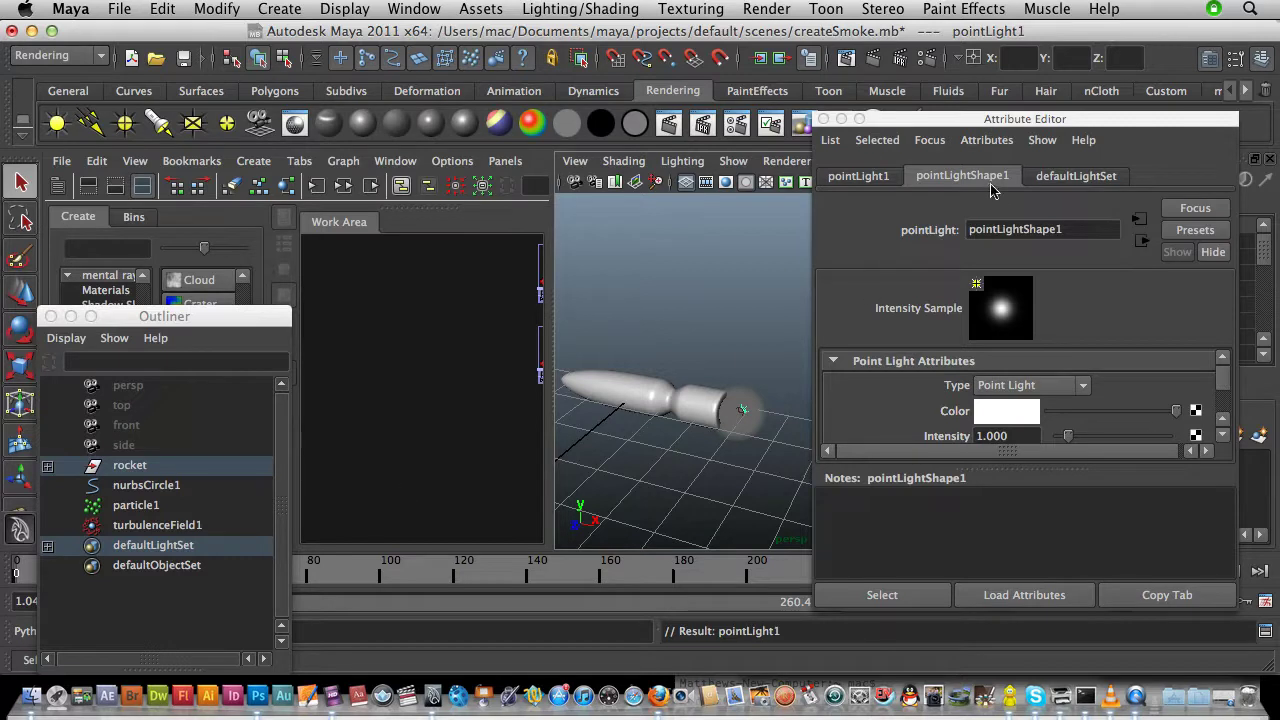
- Open ramp1, the texture driving particleCloud1's Life Incandescence on particle1
left_click(137, 510)
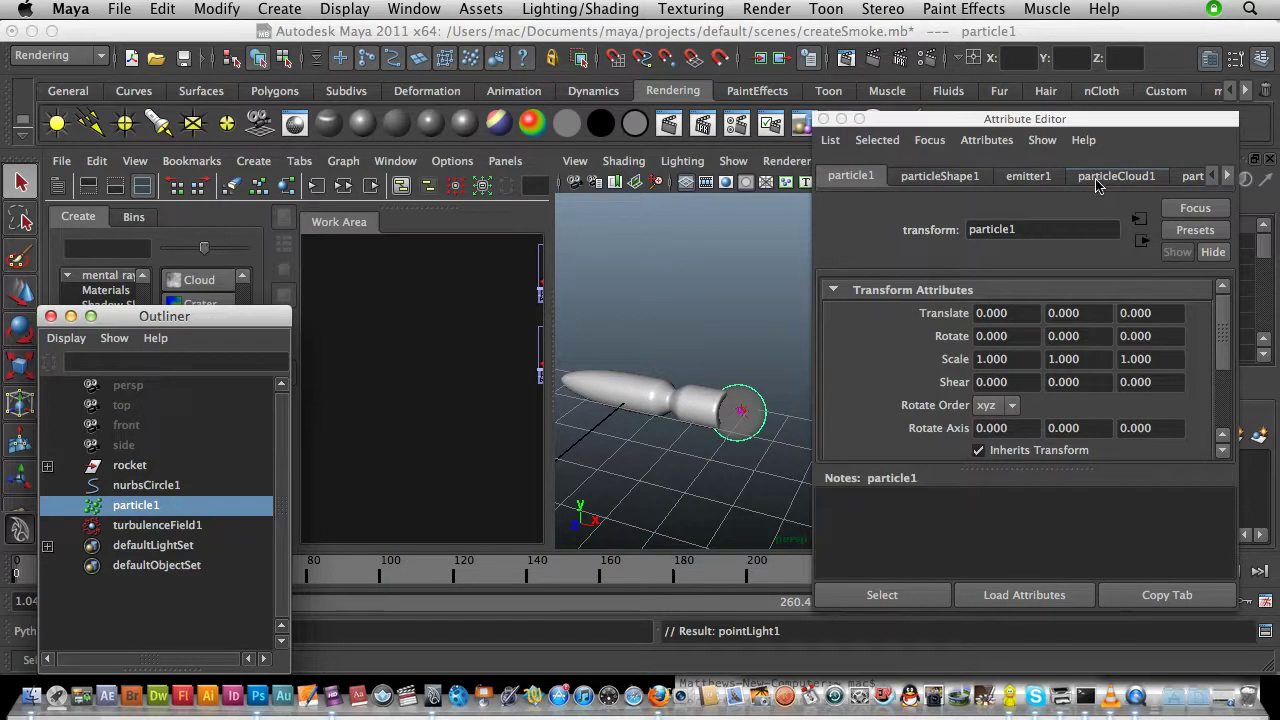
left_click(1110, 176)
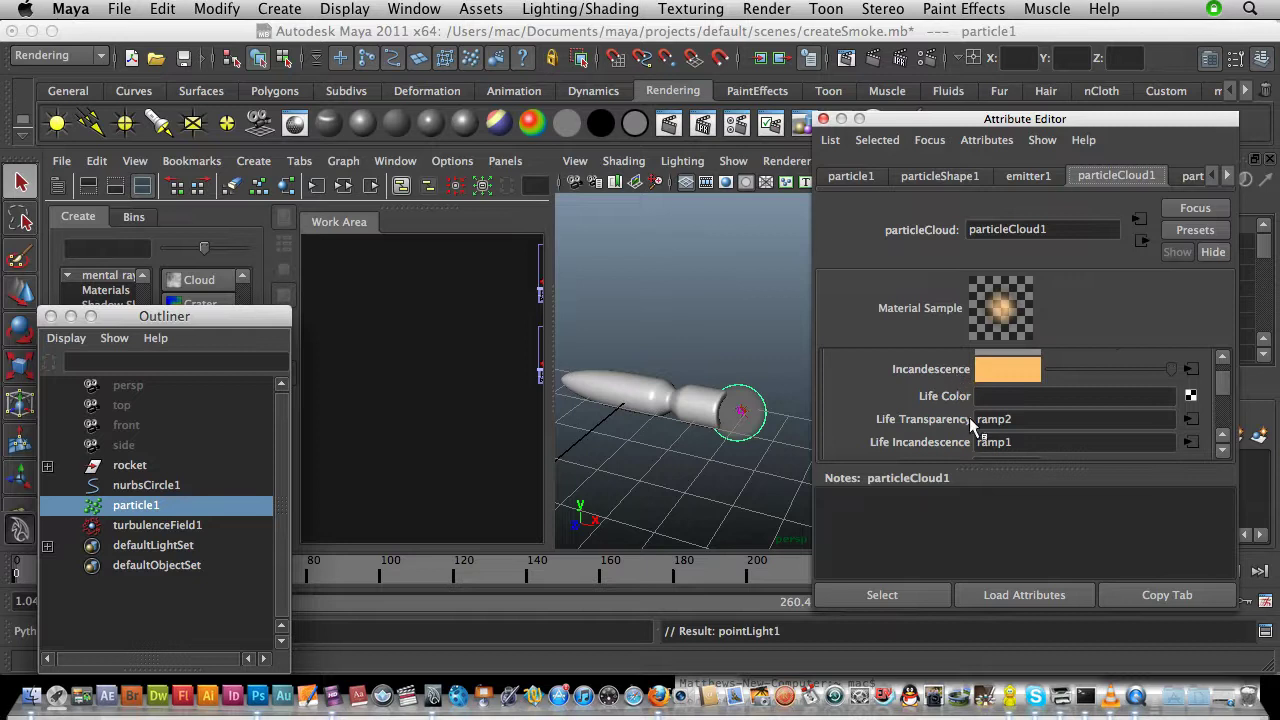
left_click(856, 447)
left_click(1191, 444)
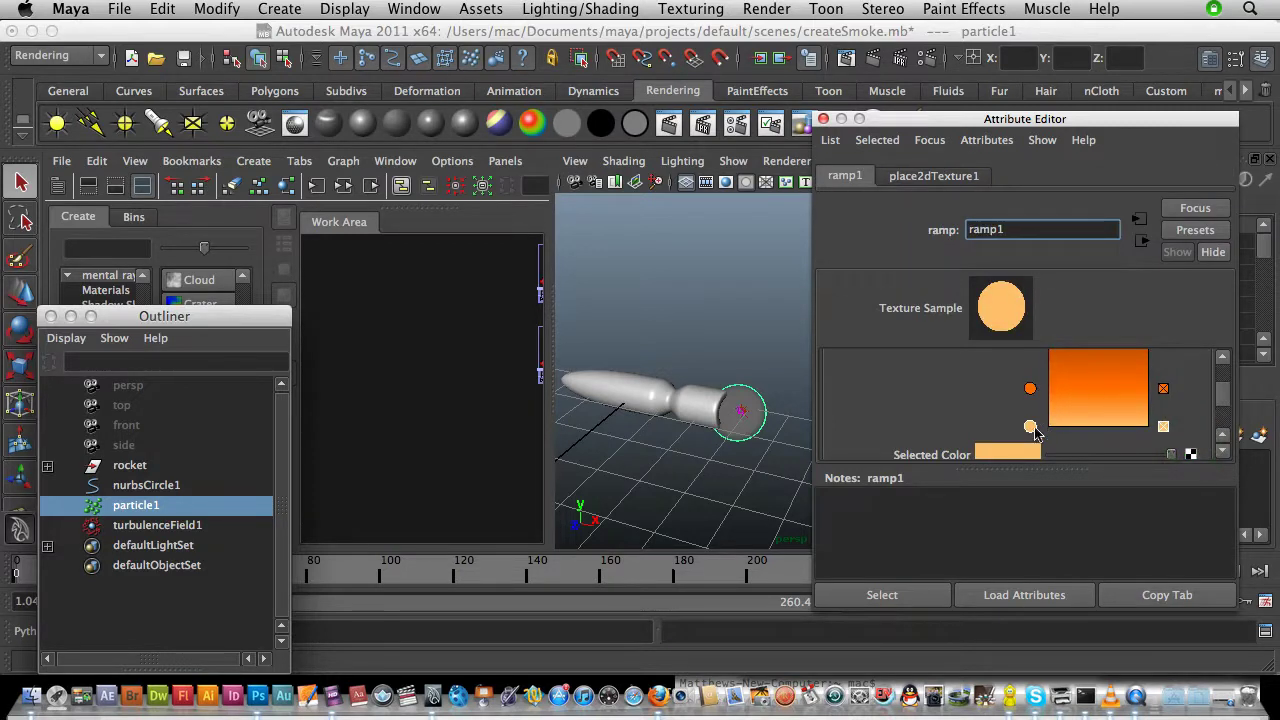
- Reposition ramp1's colour stops into a linear orange-to-black V Ramp with a darkened top
left_click_drag(1031, 427, 1029, 406)
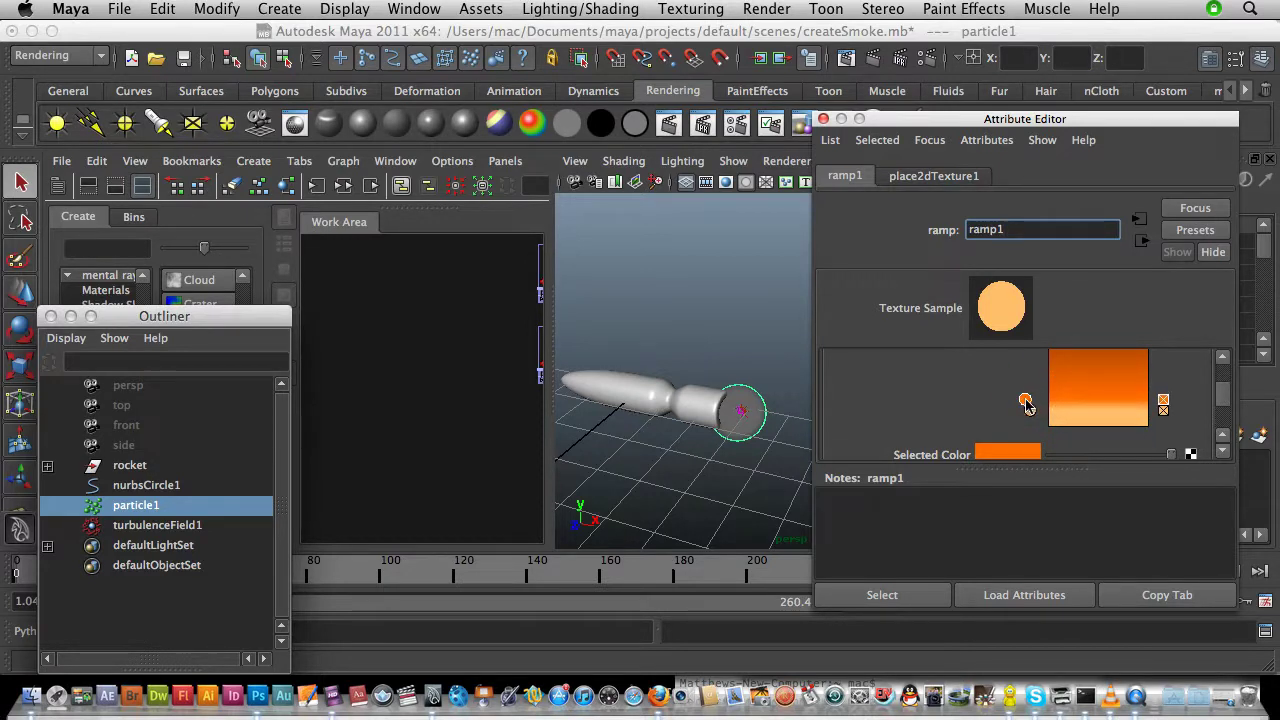
left_click_drag(1224, 410, 1222, 397)
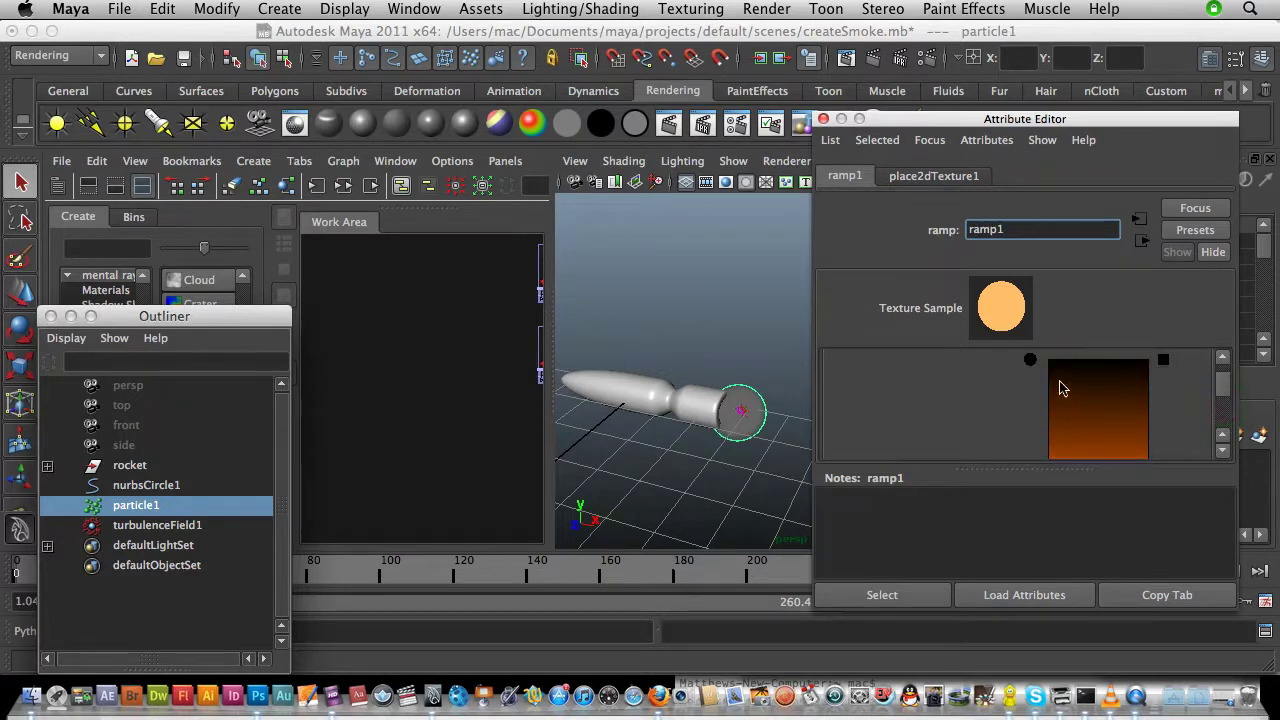
left_click_drag(1031, 362, 1029, 429)
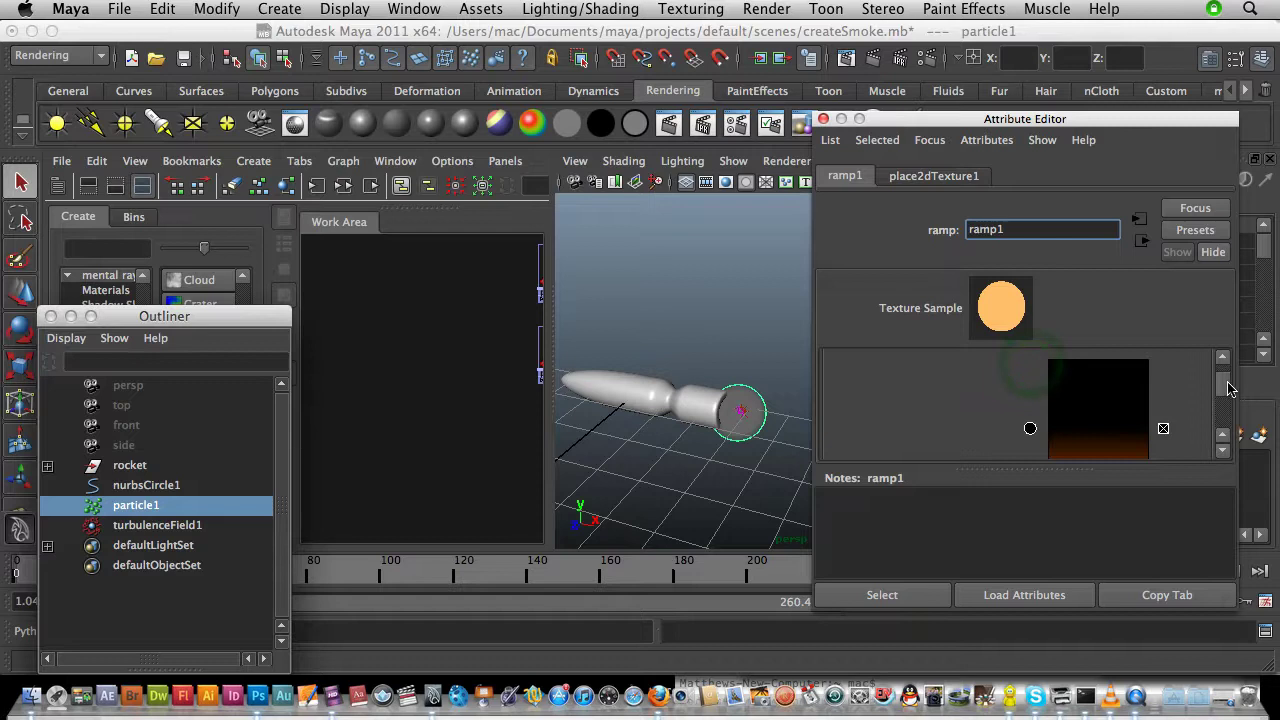
left_click_drag(1229, 388, 1229, 386)
left_click_drag(1034, 366, 1032, 396)
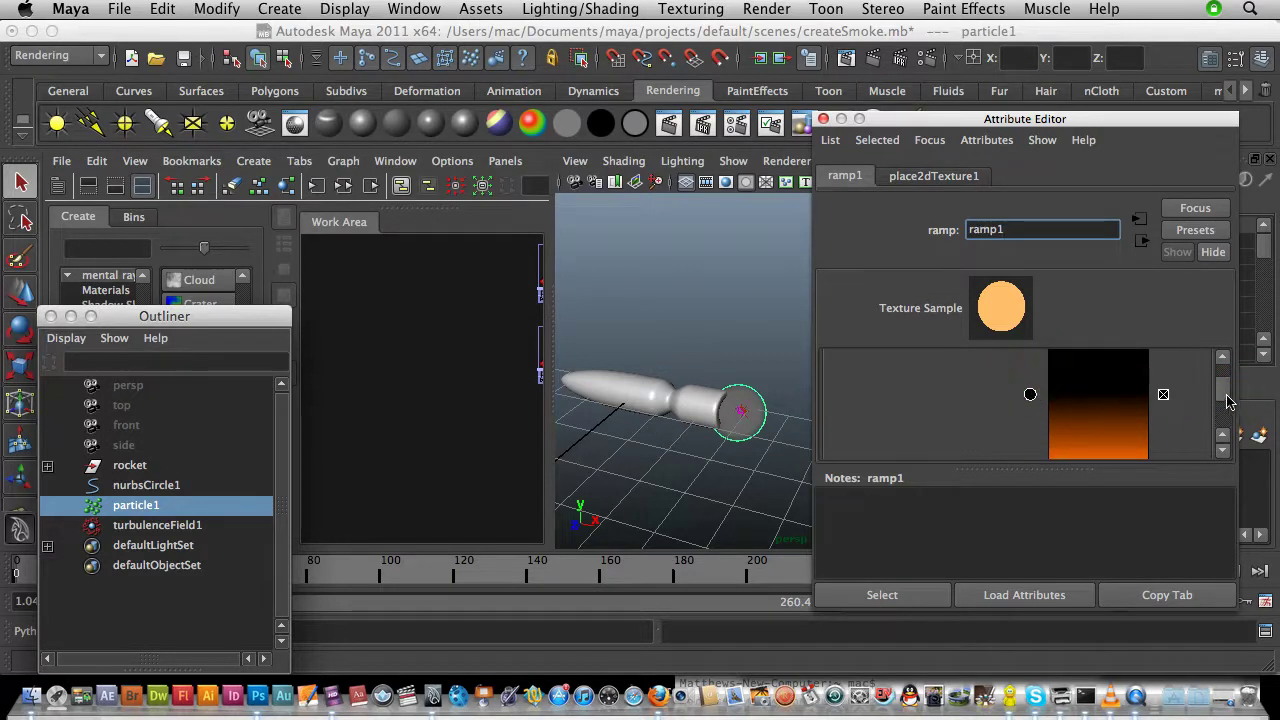
mouse_move(1045, 470)
left_mouse_down()
mouse_move(1051, 514)
mouse_move(1006, 480)
left_mouse_up()
left_click(1008, 471)
scroll(1226, 402, "down", 3)
scroll(1226, 402, "up", 5)
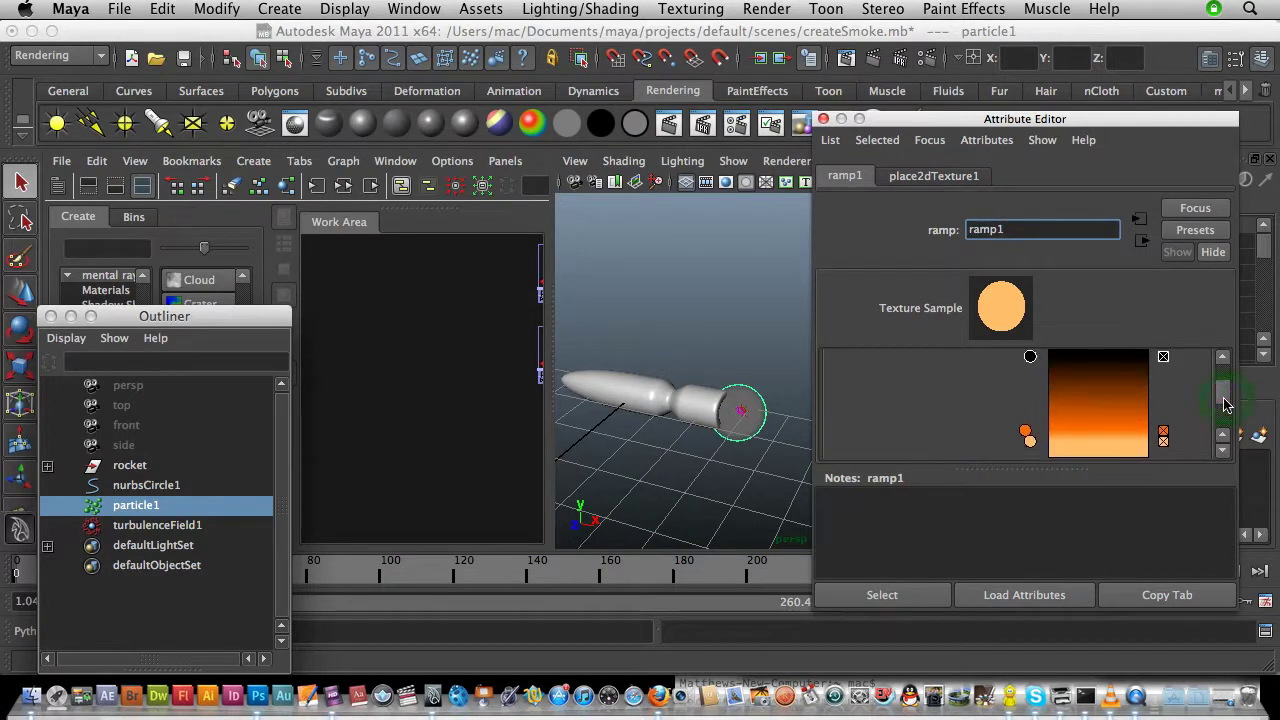
scroll(1226, 400, "down", 3)
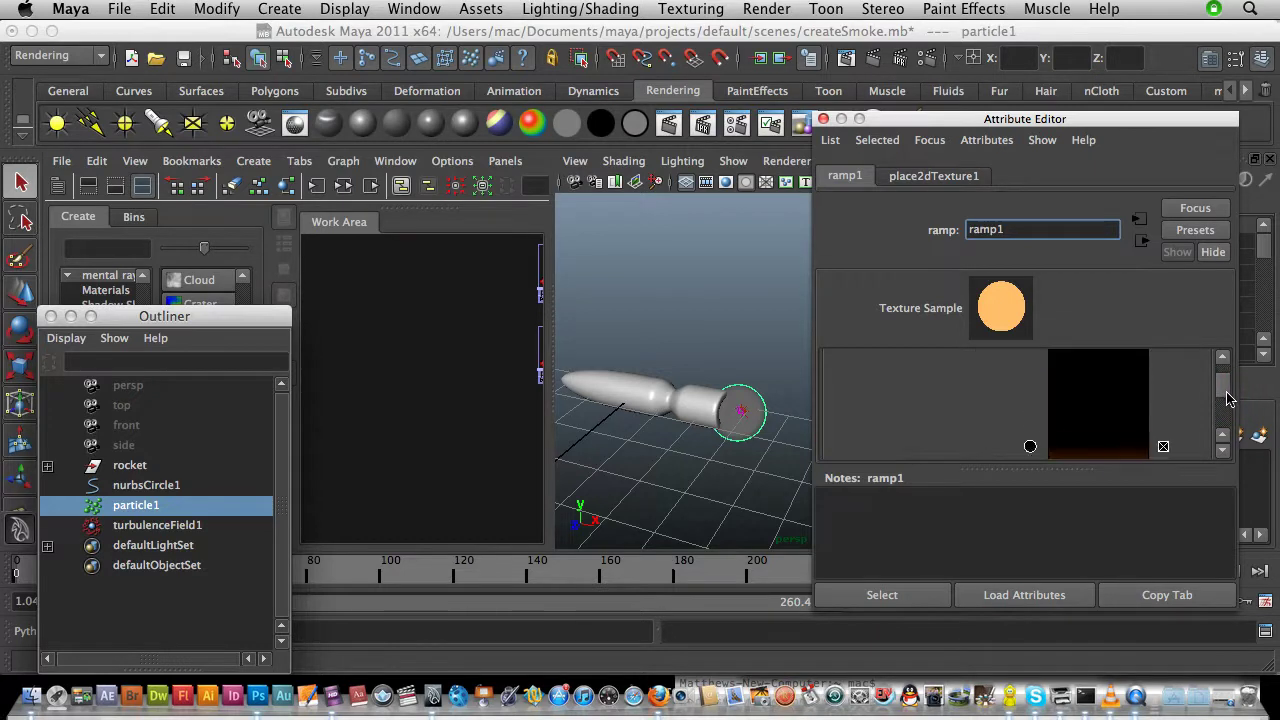
left_click(1029, 398)
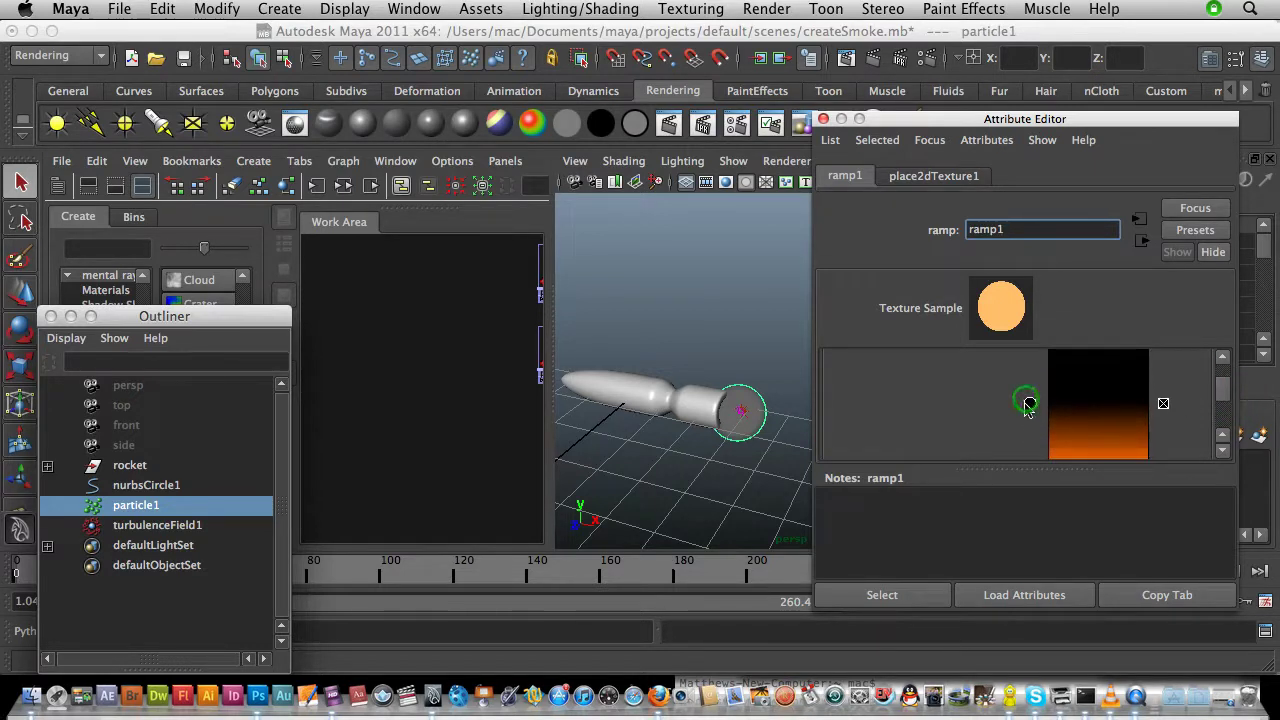
left_click(1227, 398)
mouse_move(1226, 402)
left_mouse_down()
mouse_move(1226, 414)
mouse_move(1228, 385)
left_mouse_up()
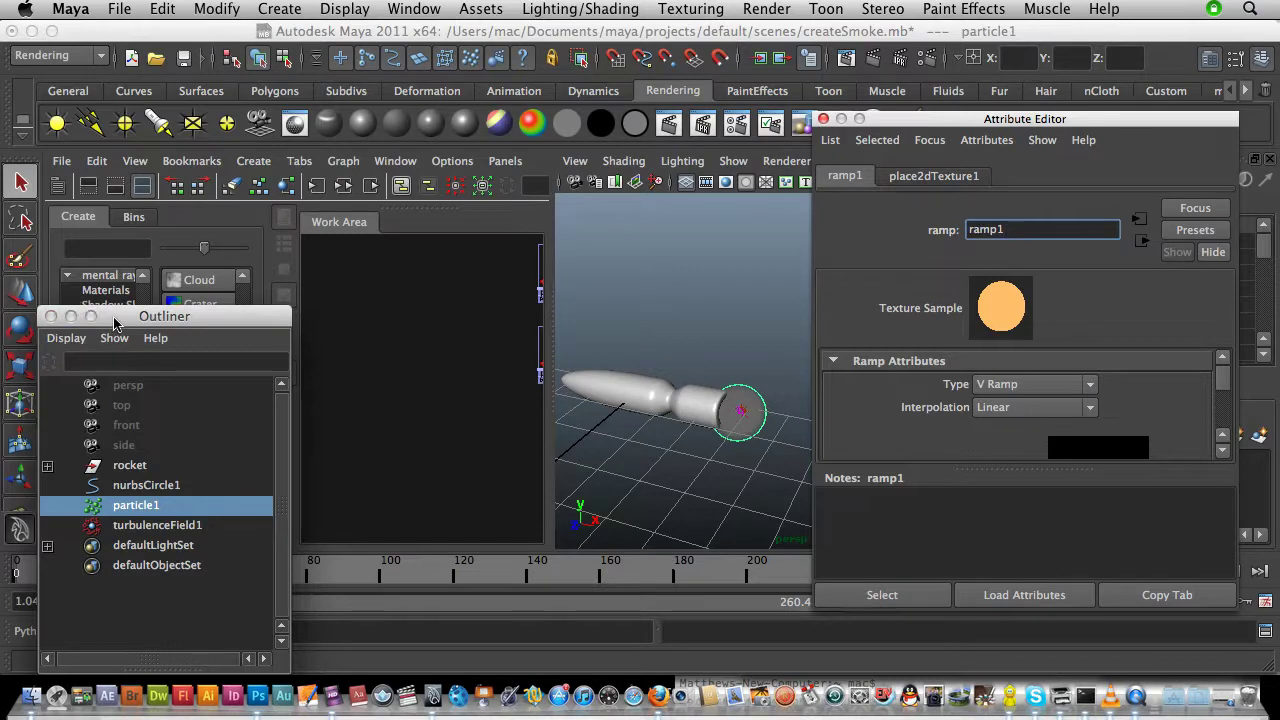
- Move the Outliner aside and widen Hypershade's Create list, scrolled to 3D textures
left_click_drag(113, 322, 620, 587)
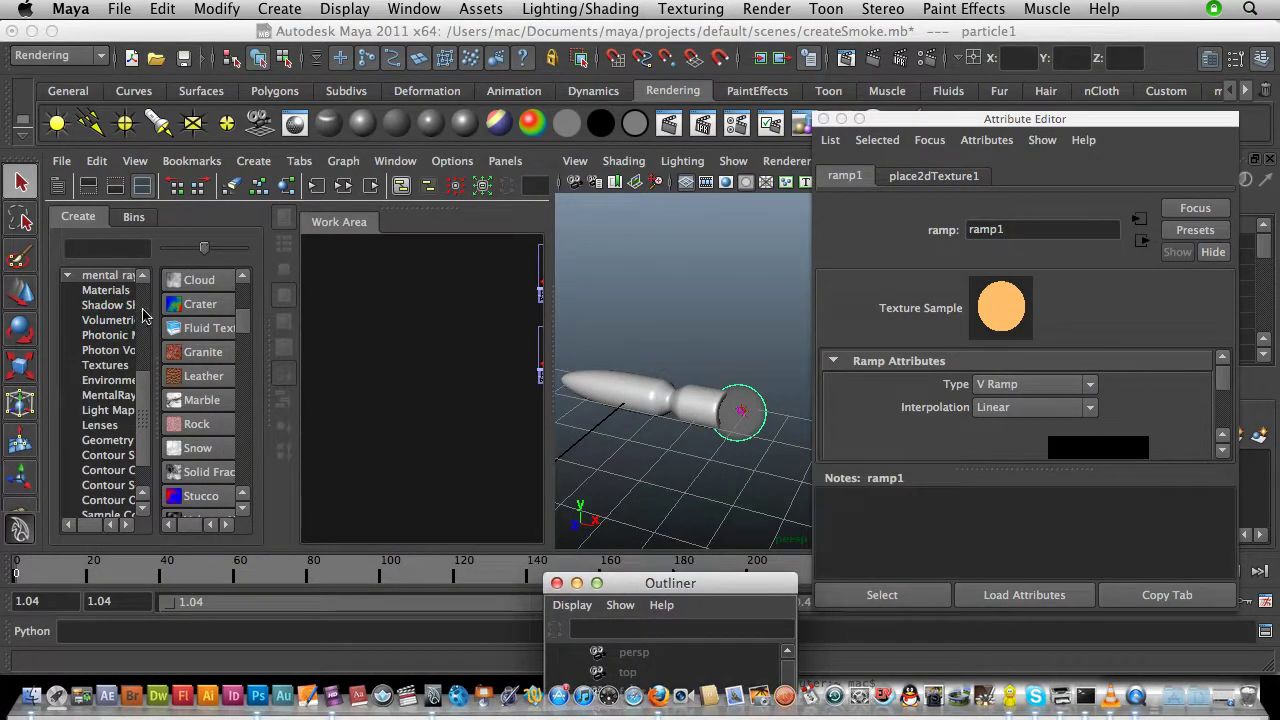
left_click(243, 330)
scroll(245, 325, "up", 10)
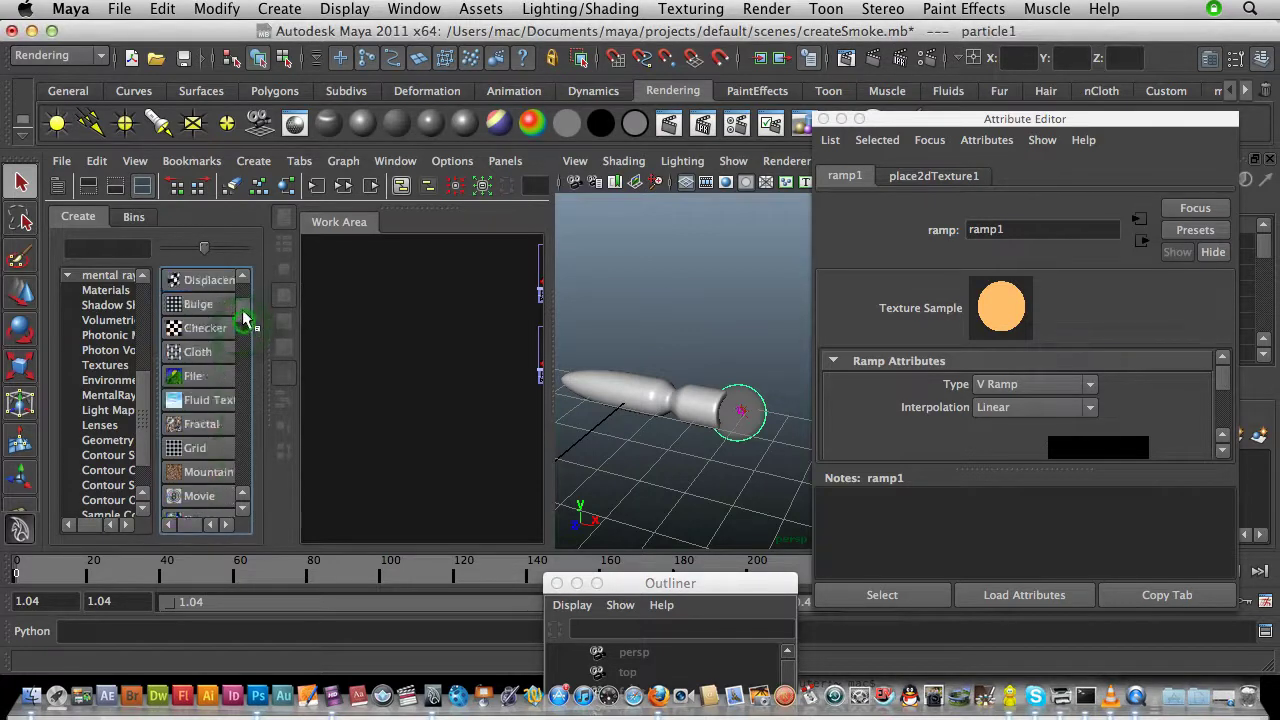
scroll(245, 315, "up", 3)
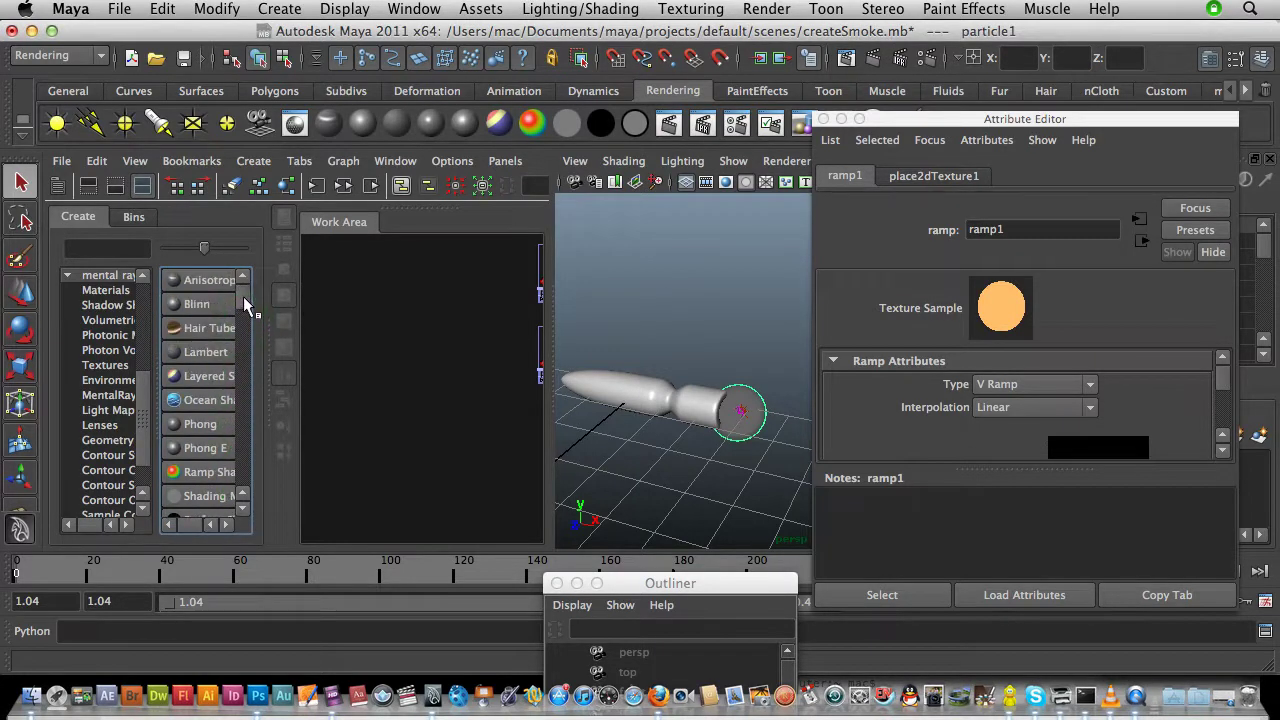
scroll(242, 302, "down", 5)
scroll(242, 316, "down", 4)
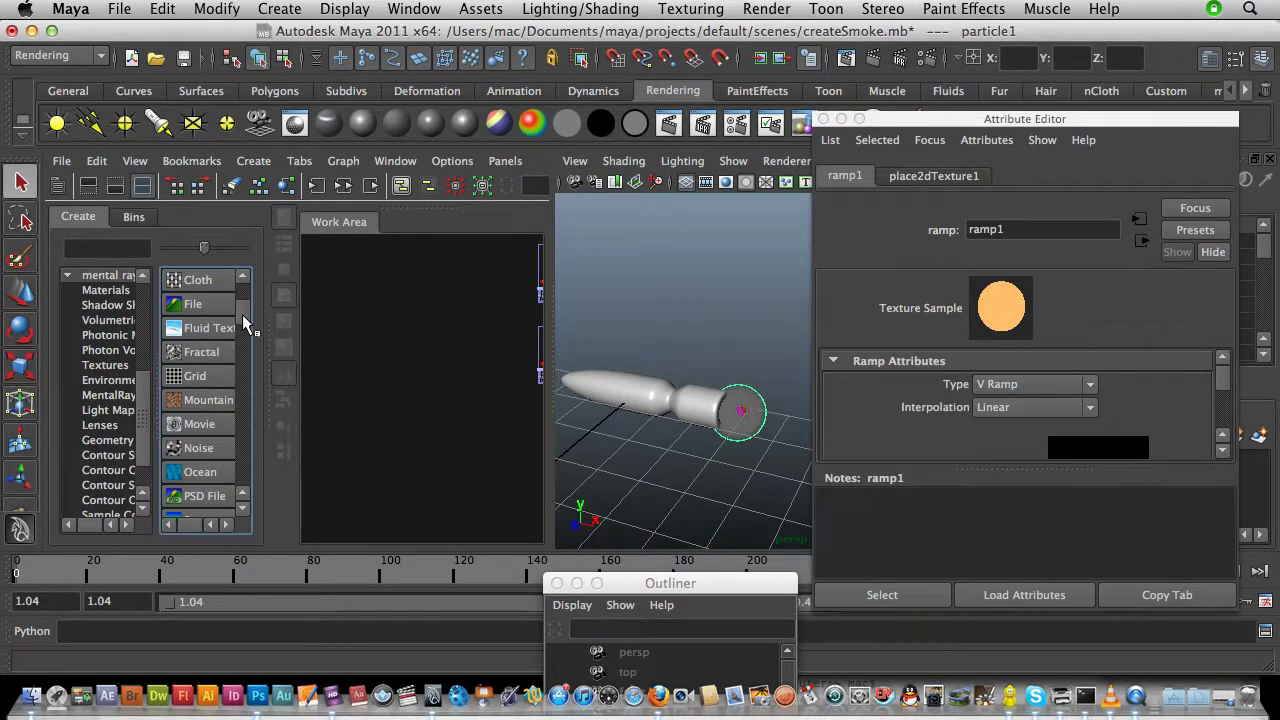
left_click(243, 318)
scroll(242, 321, "down", 5)
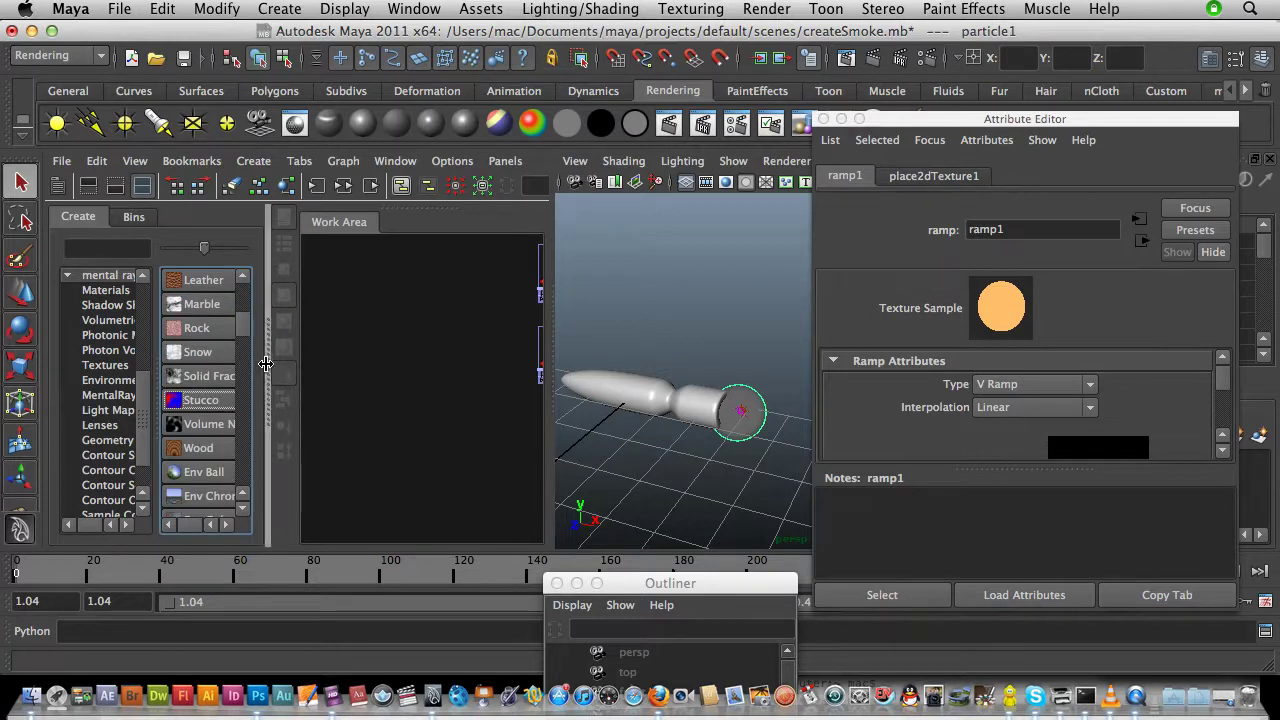
left_click_drag(268, 368, 296, 375)
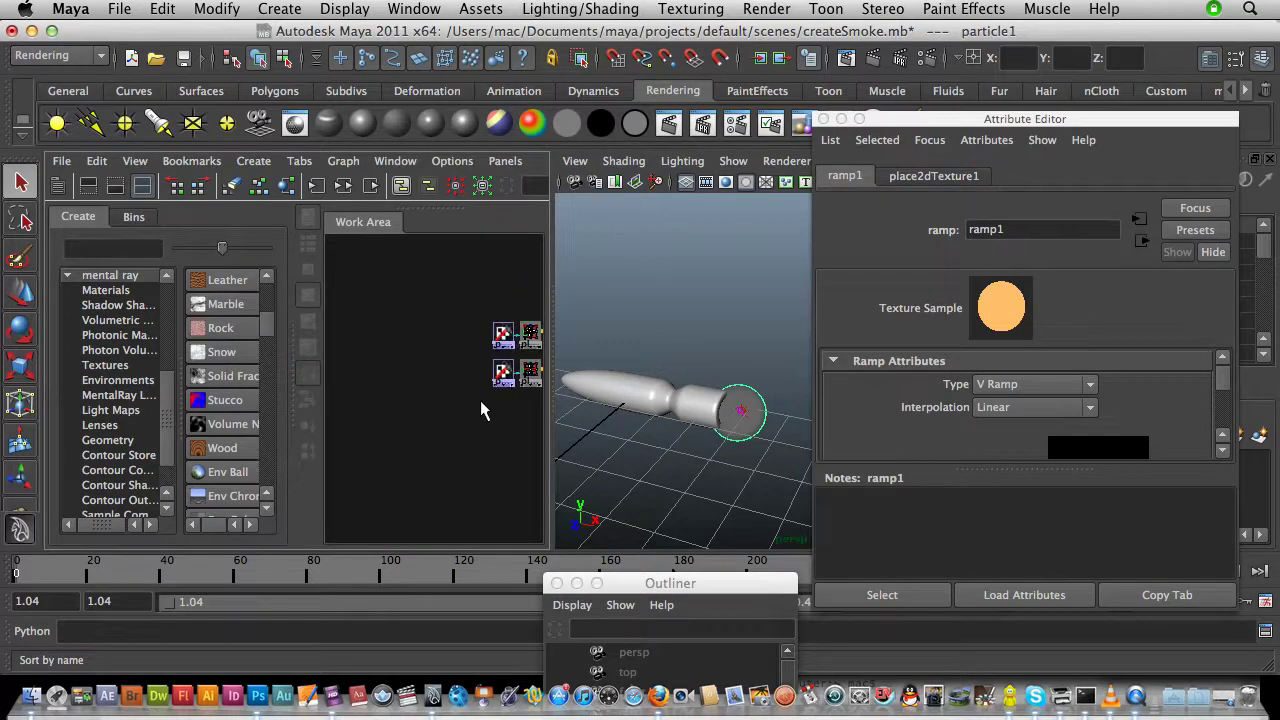
- Select the particleCloud1 shading network, widen the Work Area and frame the nodes
left_click_drag(450, 333, 532, 394)
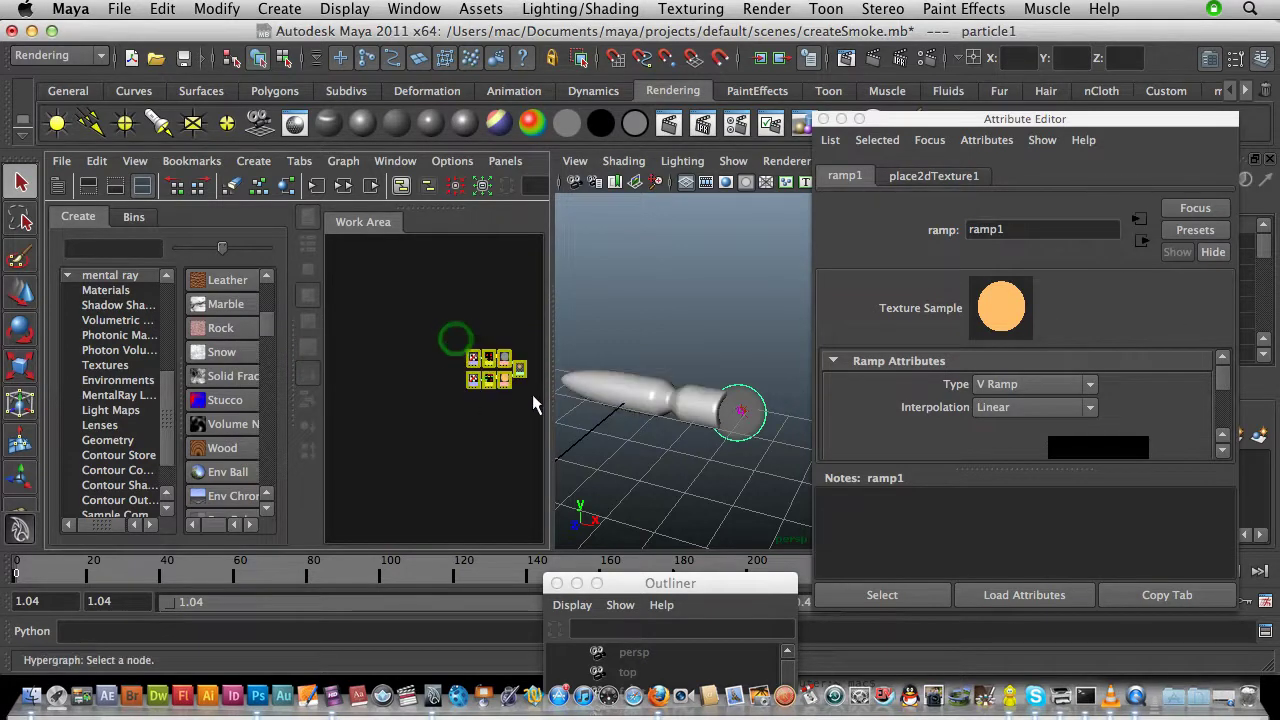
key("f")
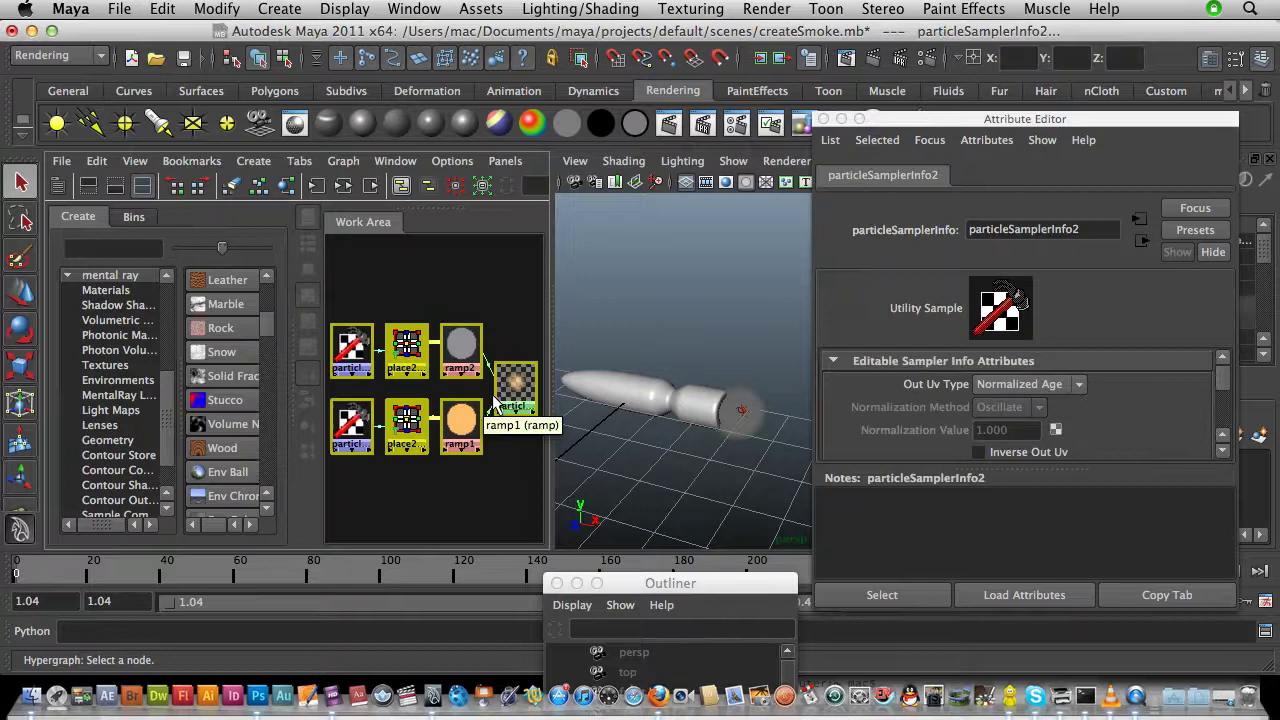
left_click_drag(551, 367, 762, 389)
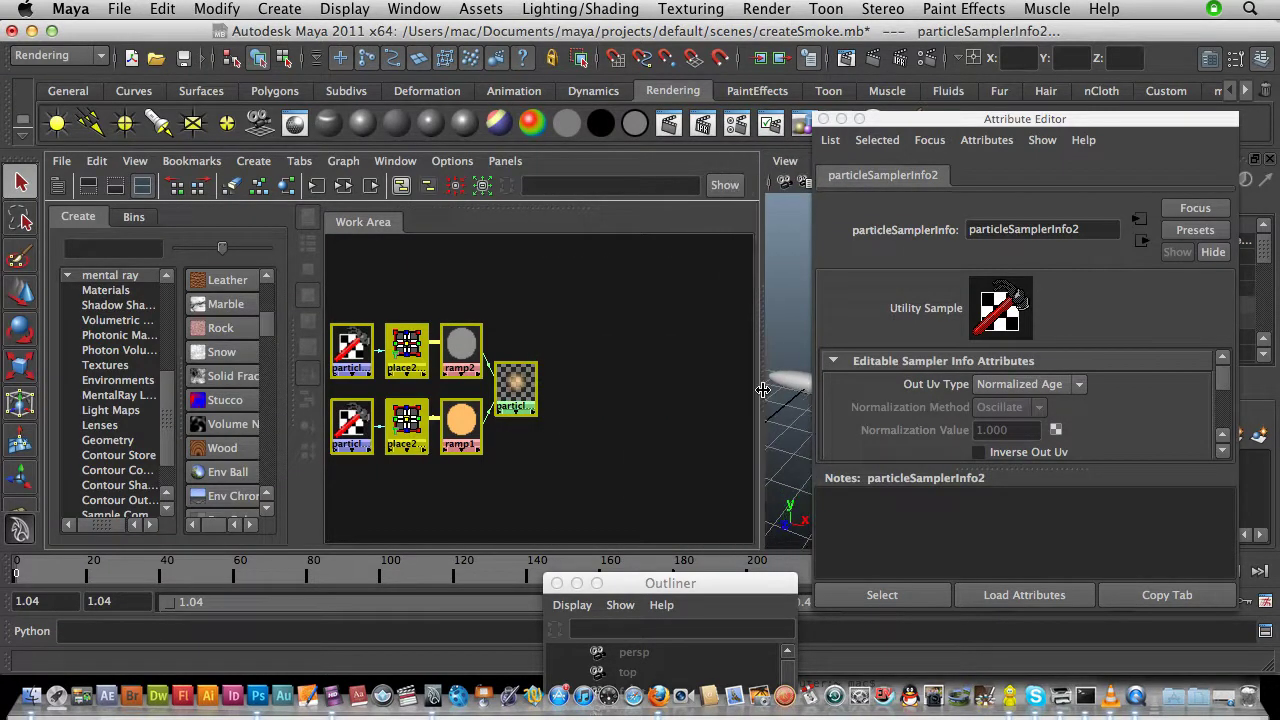
key("f")
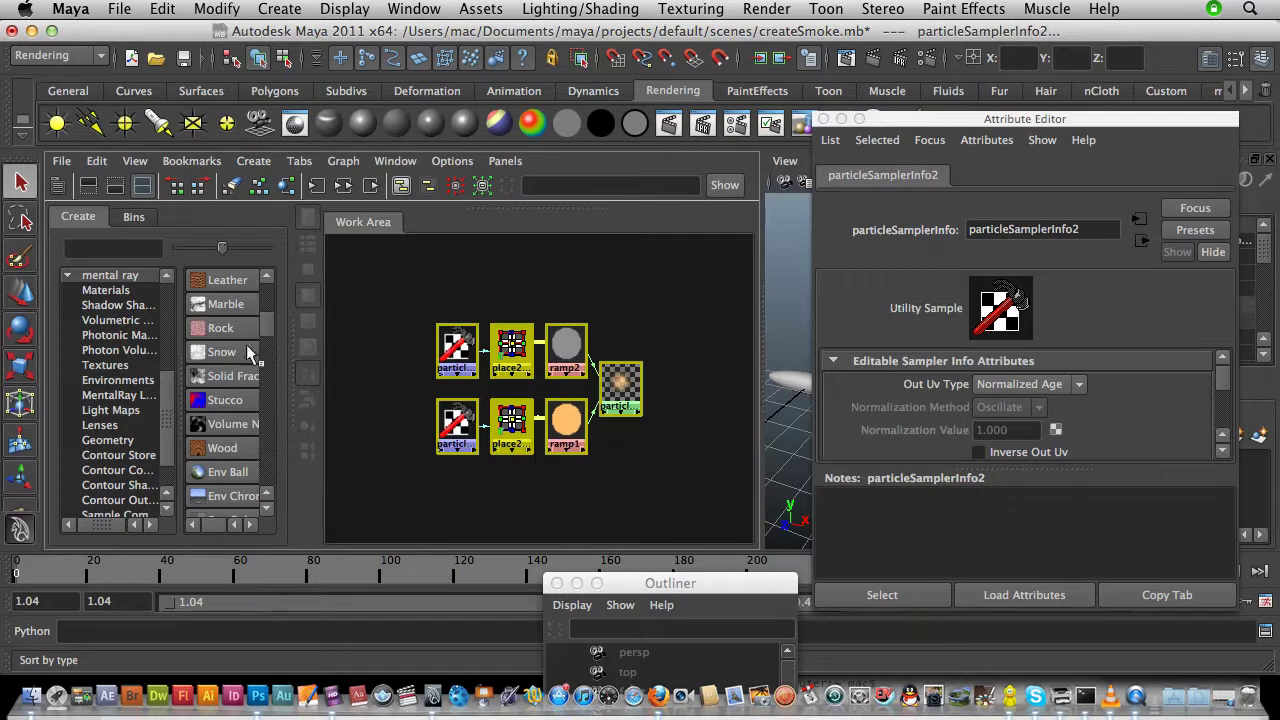
- Add Solid Fractal and Stucco textures and line them up with their place3dTexture nodes below the ramps
left_click(222, 380)
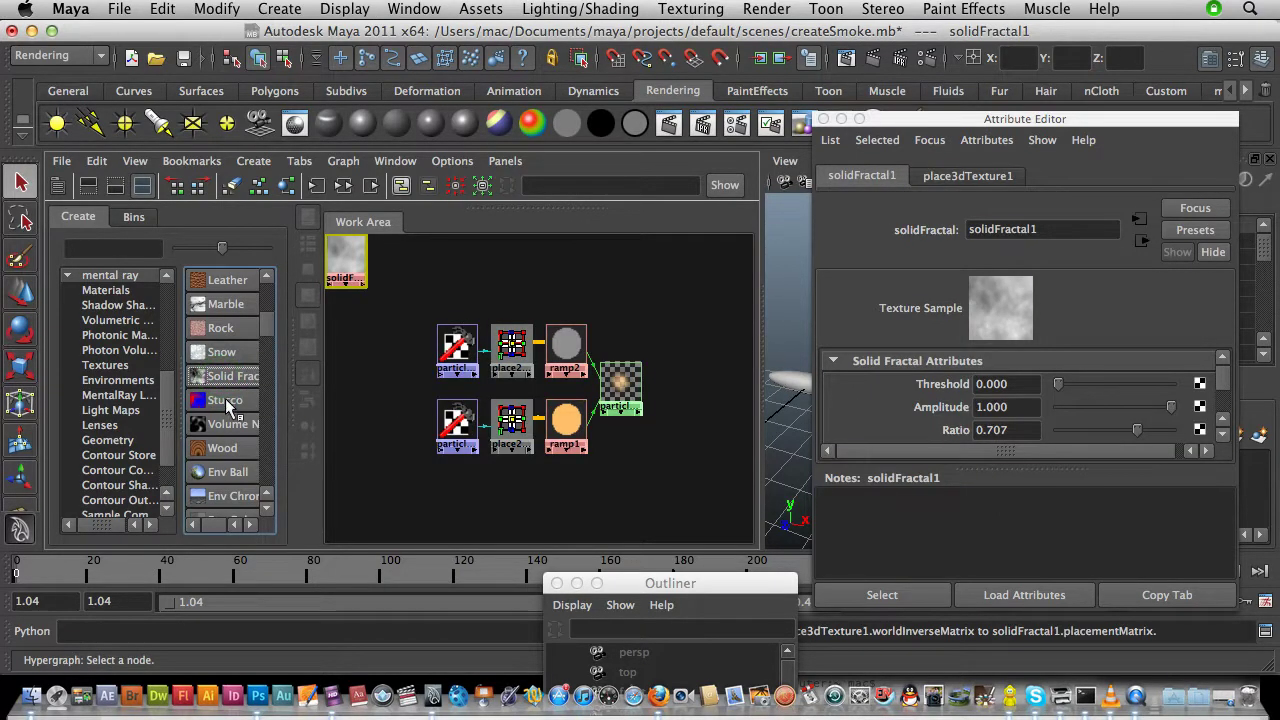
left_click(228, 401)
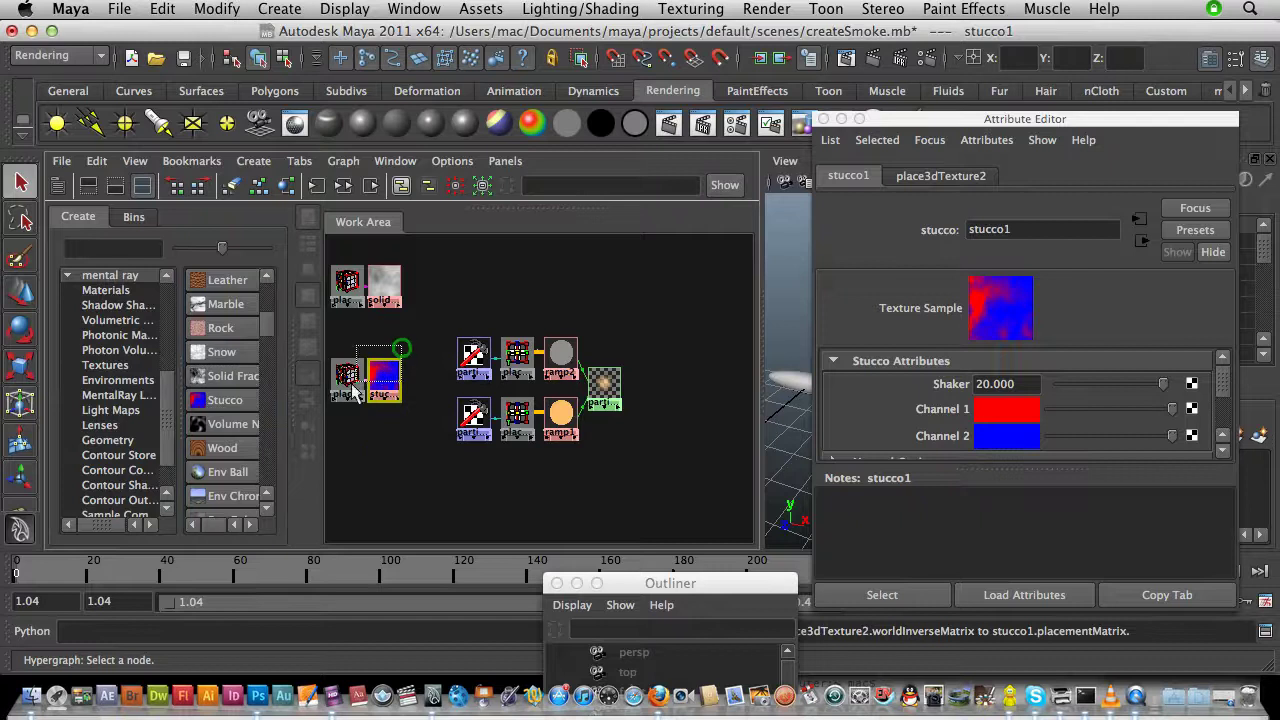
left_click(349, 372)
left_click_drag(392, 376, 562, 478)
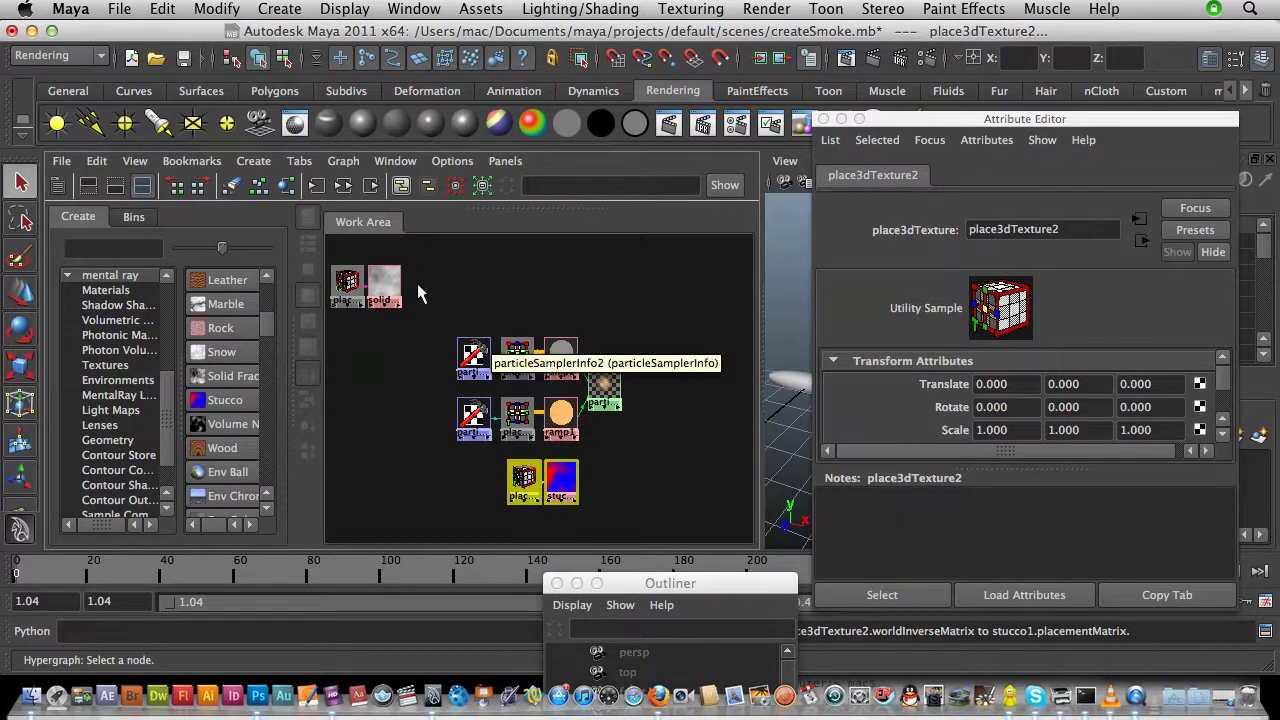
left_click_drag(418, 262, 636, 488)
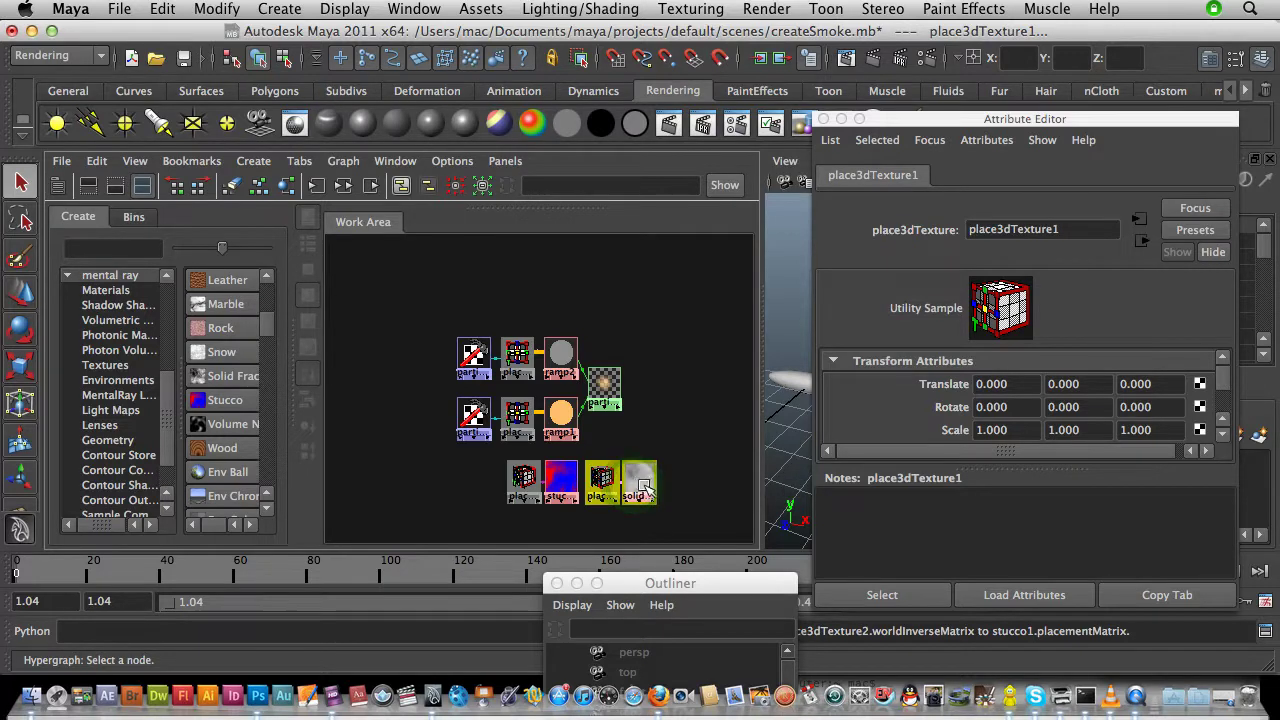
left_click(640, 485)
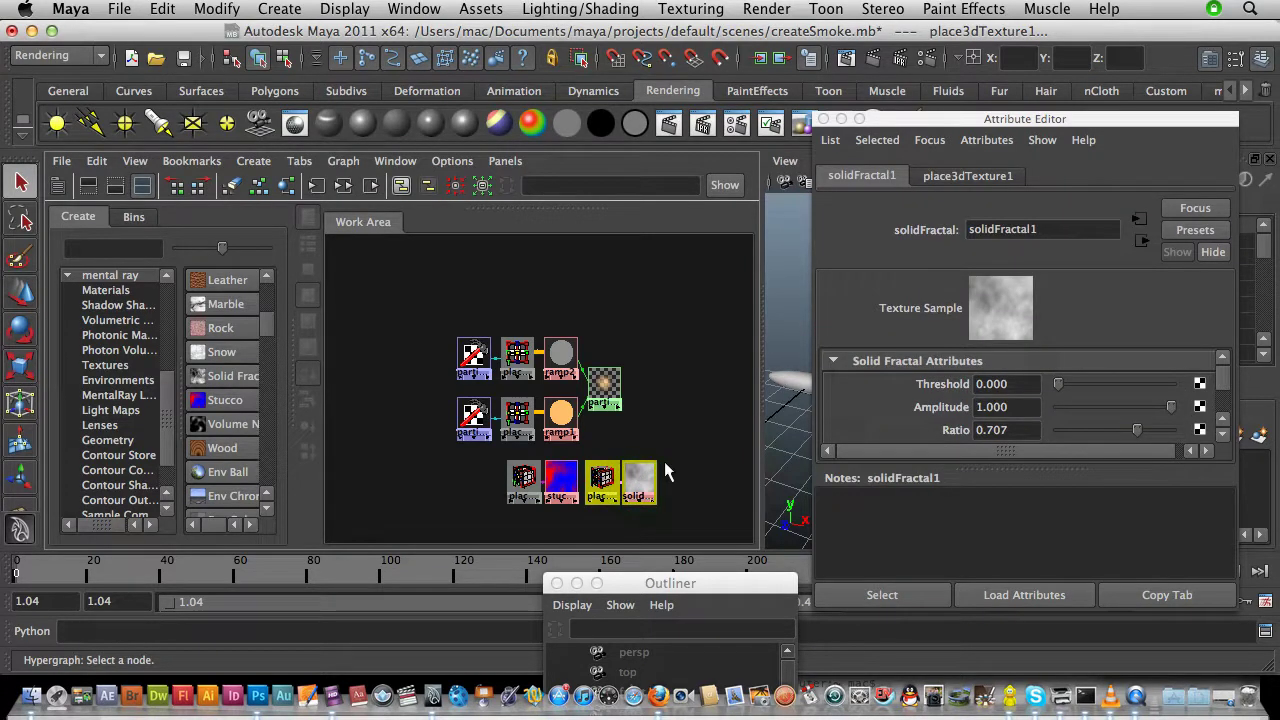
- Set solidFractal1's Color Gain to orange in HSV: H 23, S 1.000, V 2.5
left_click_drag(1224, 385, 1224, 400)
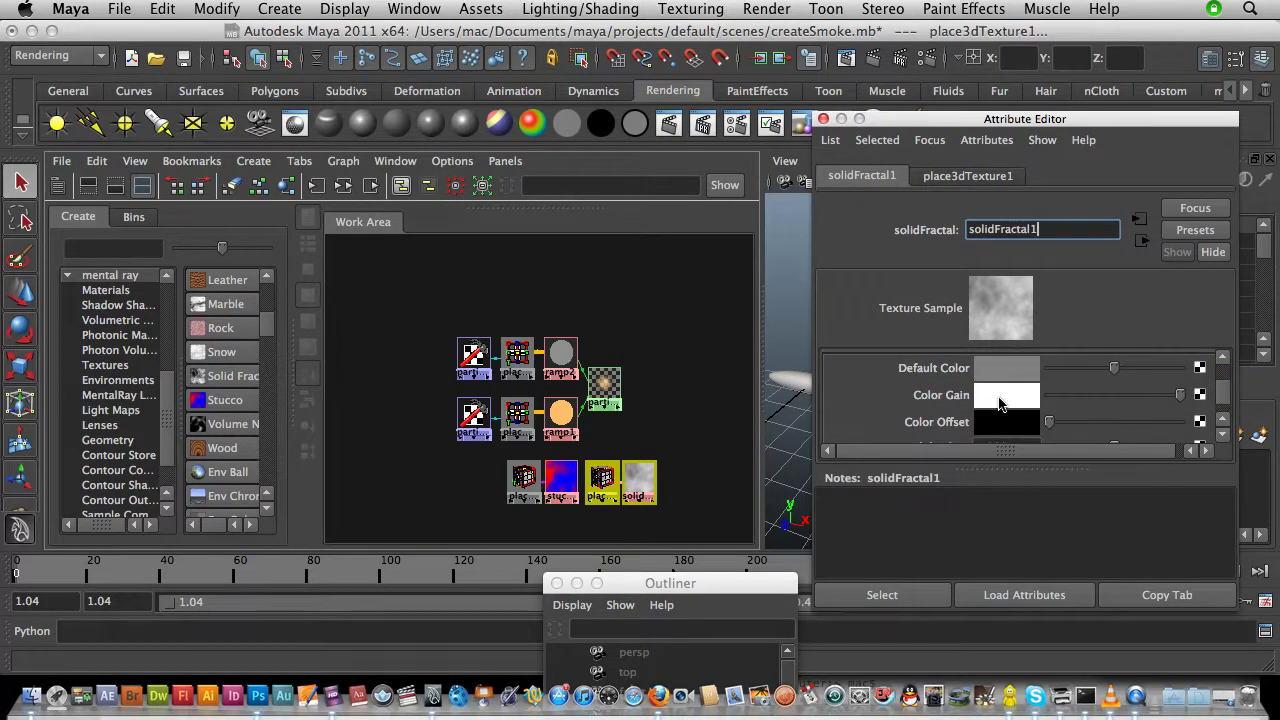
left_click(1000, 400)
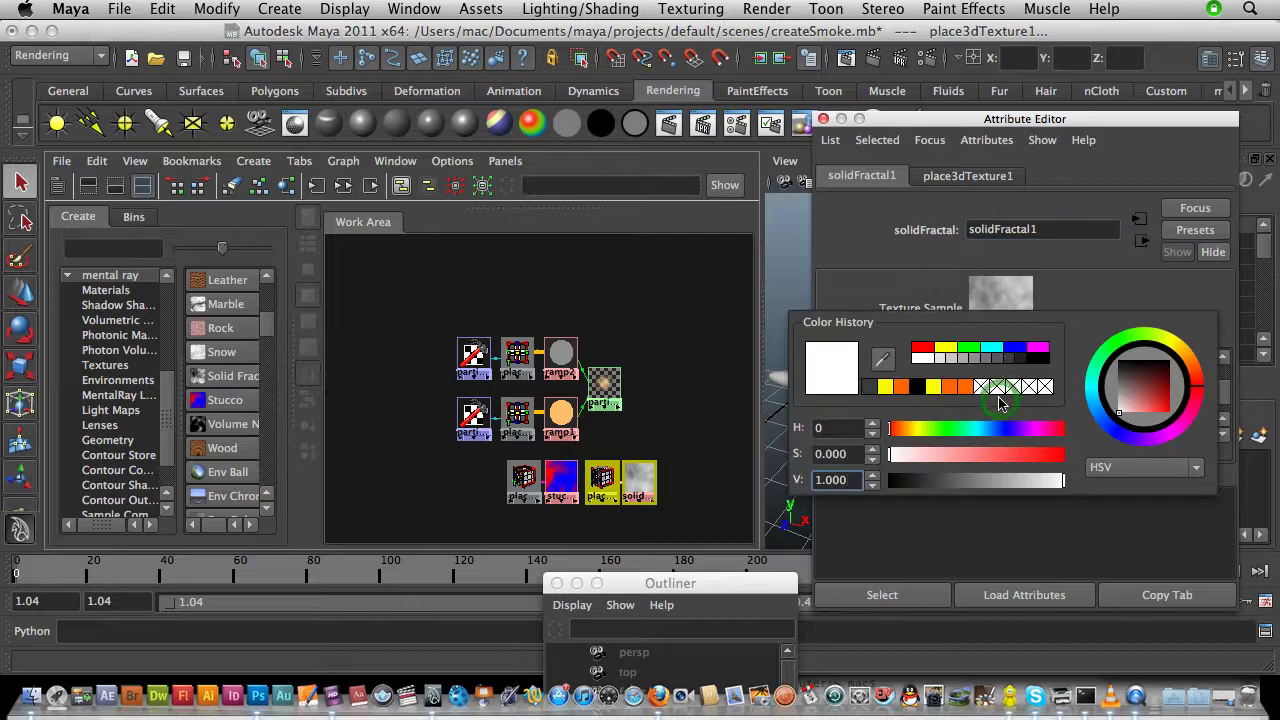
left_click(947, 390)
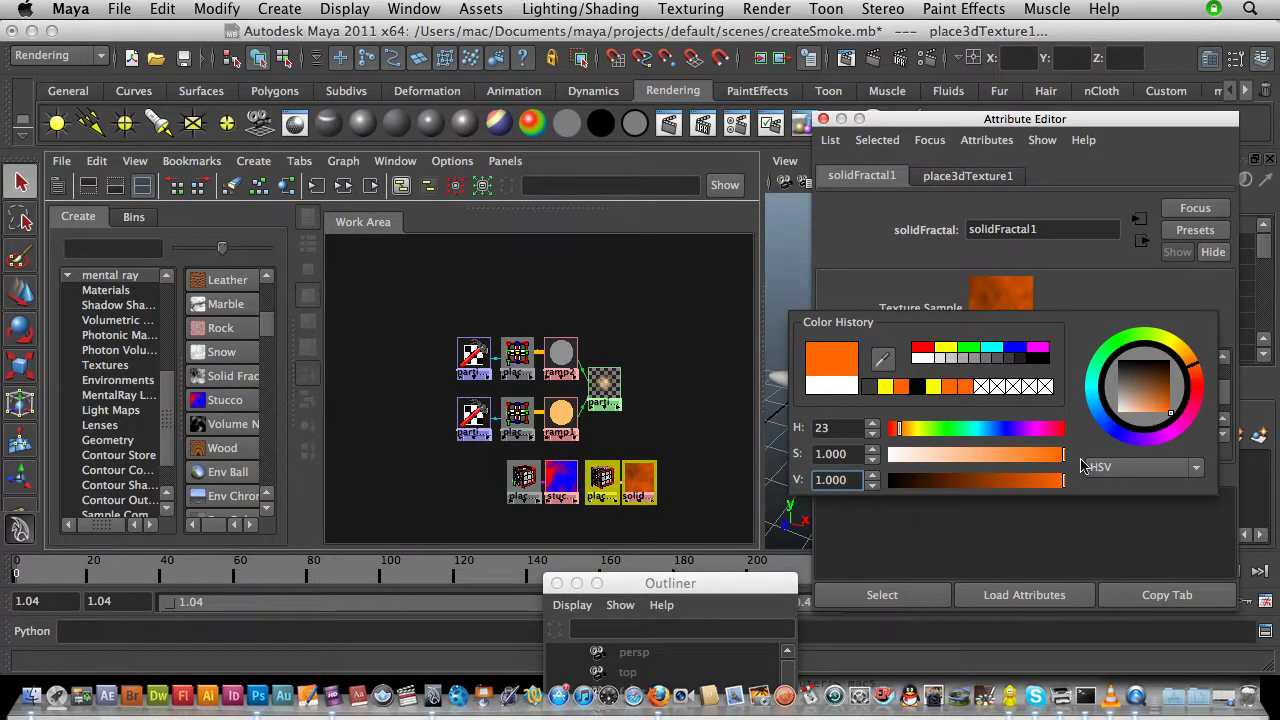
left_click(1192, 472)
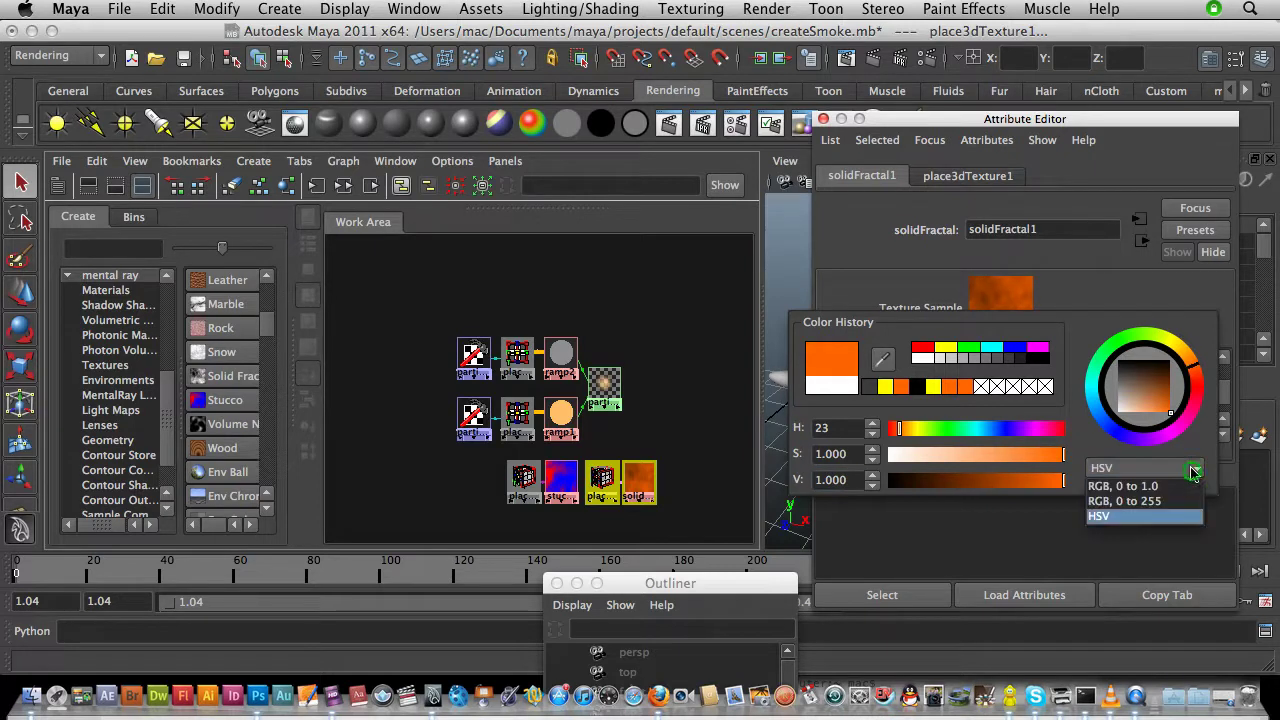
left_click(1166, 517)
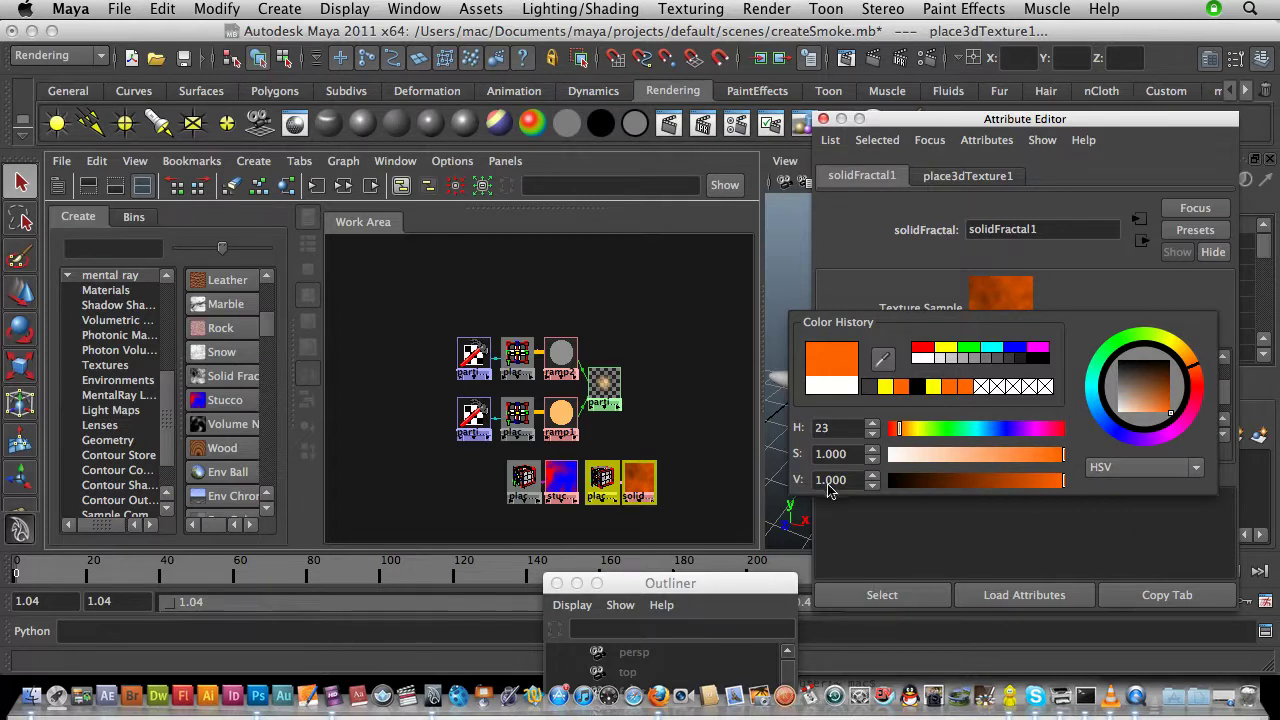
left_click_drag(850, 488, 815, 487)
type("2.5")
key("Return")
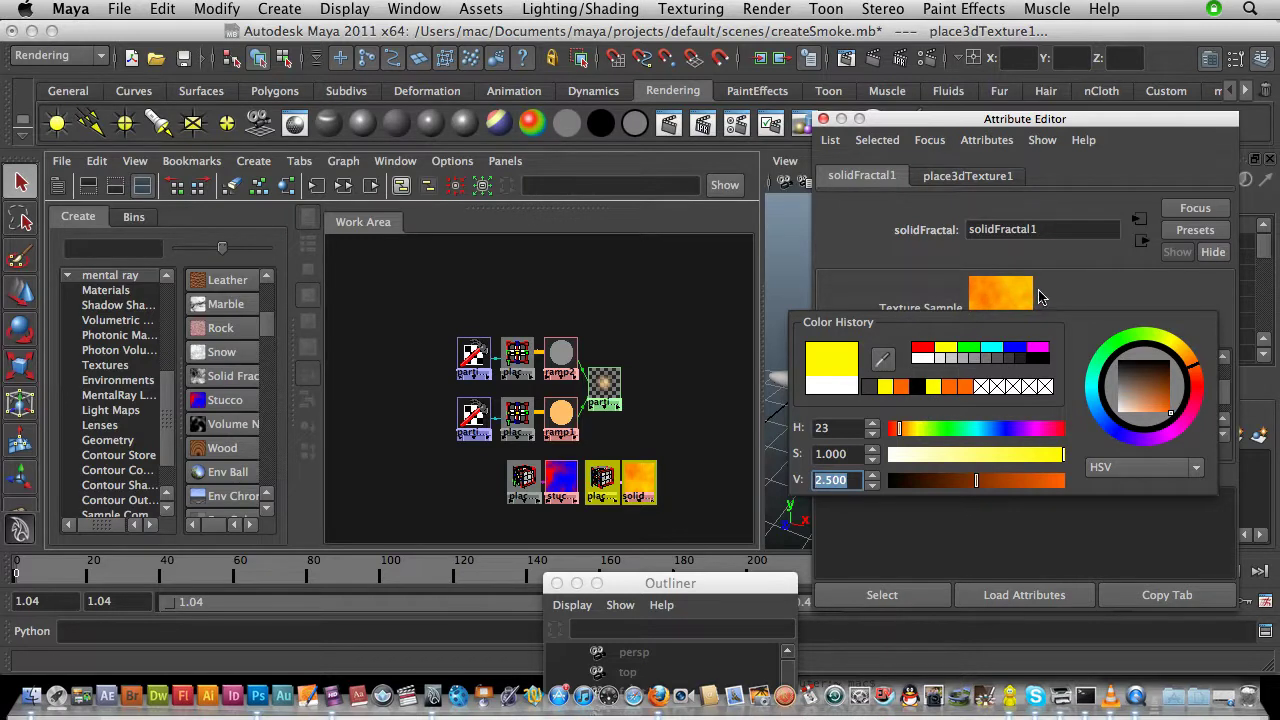
left_click(1042, 296)
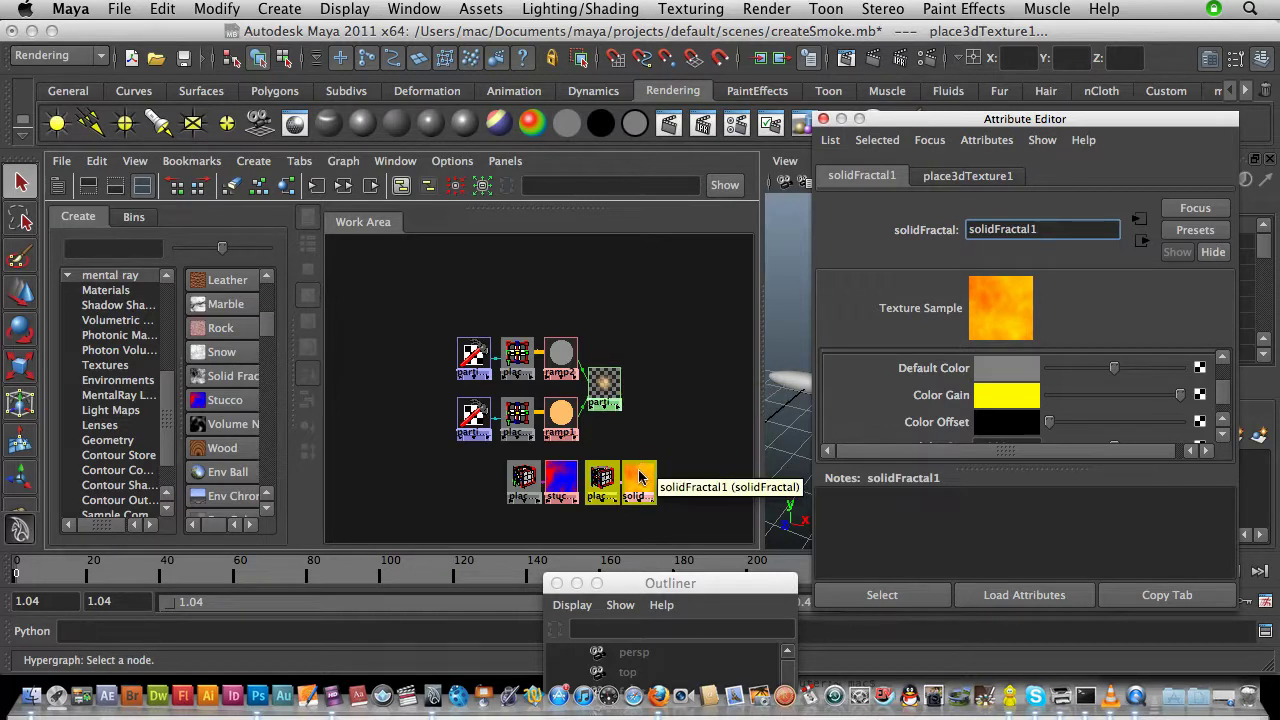
- Frame all nodes and lighten solidFractal1's Color Offset to a dark grey
left_click_drag(443, 327, 656, 509)
key("f")
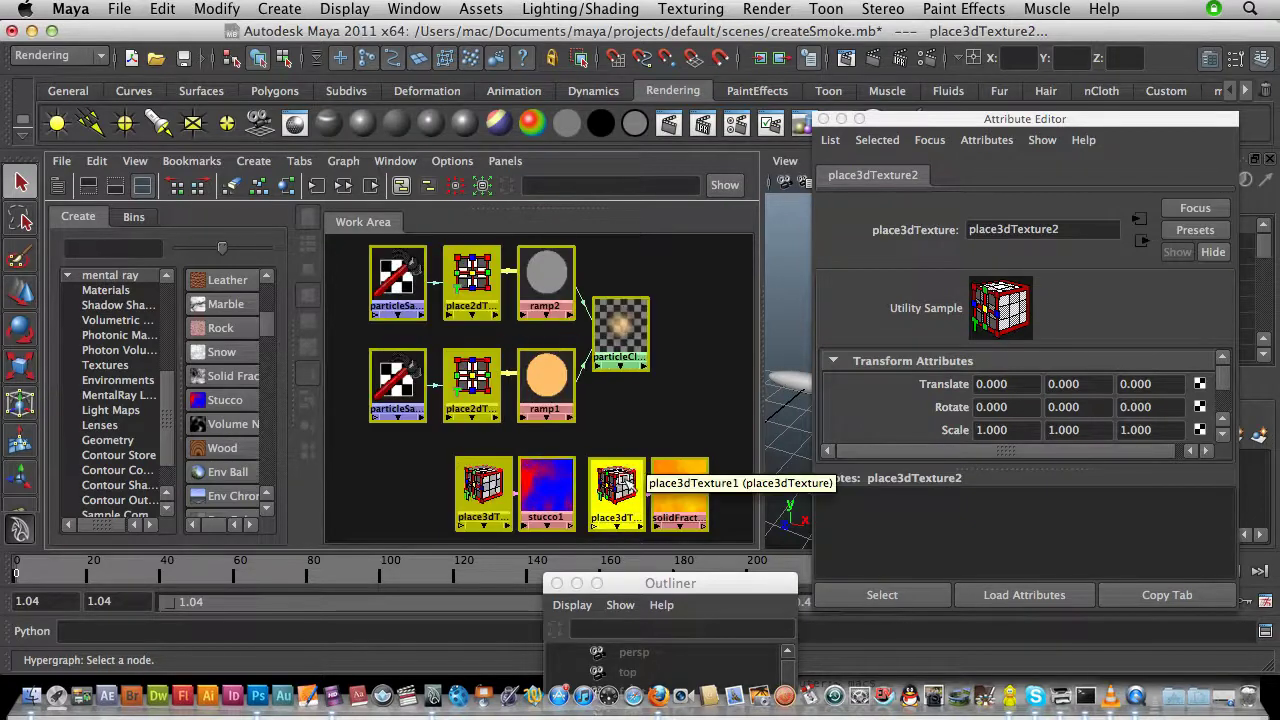
left_click(699, 433)
left_click(679, 488)
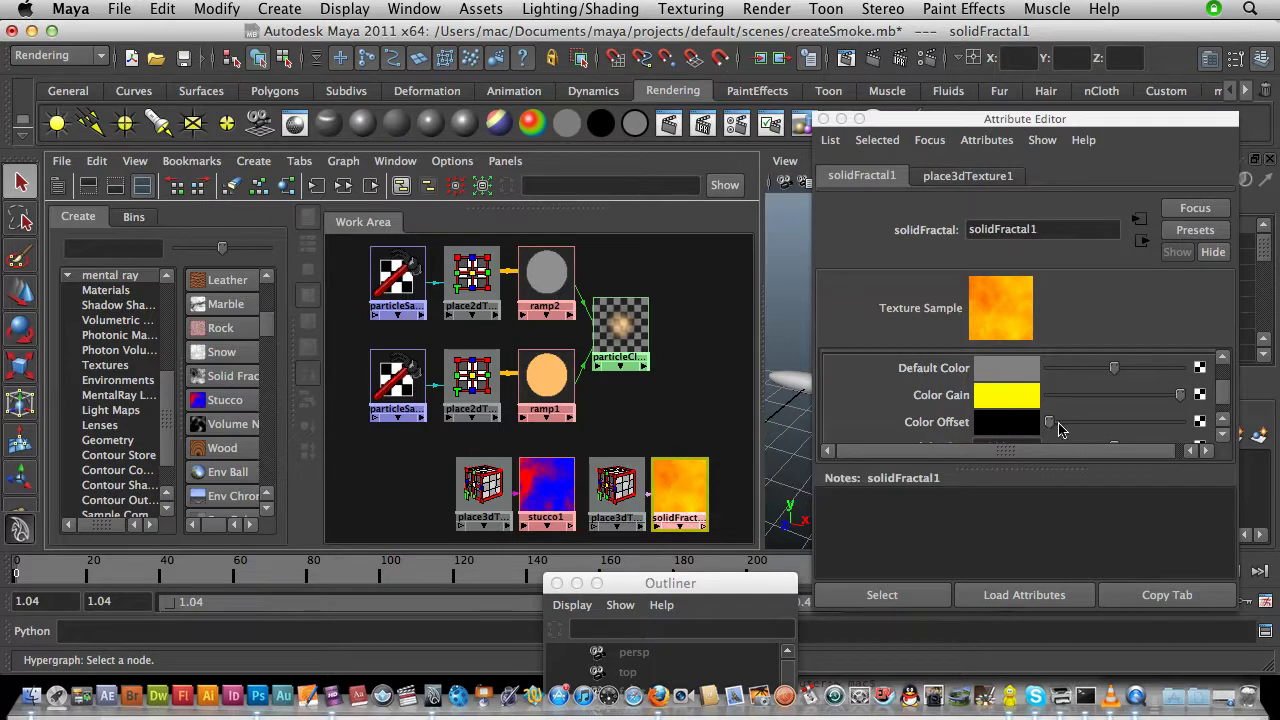
left_click_drag(1050, 423, 1061, 425)
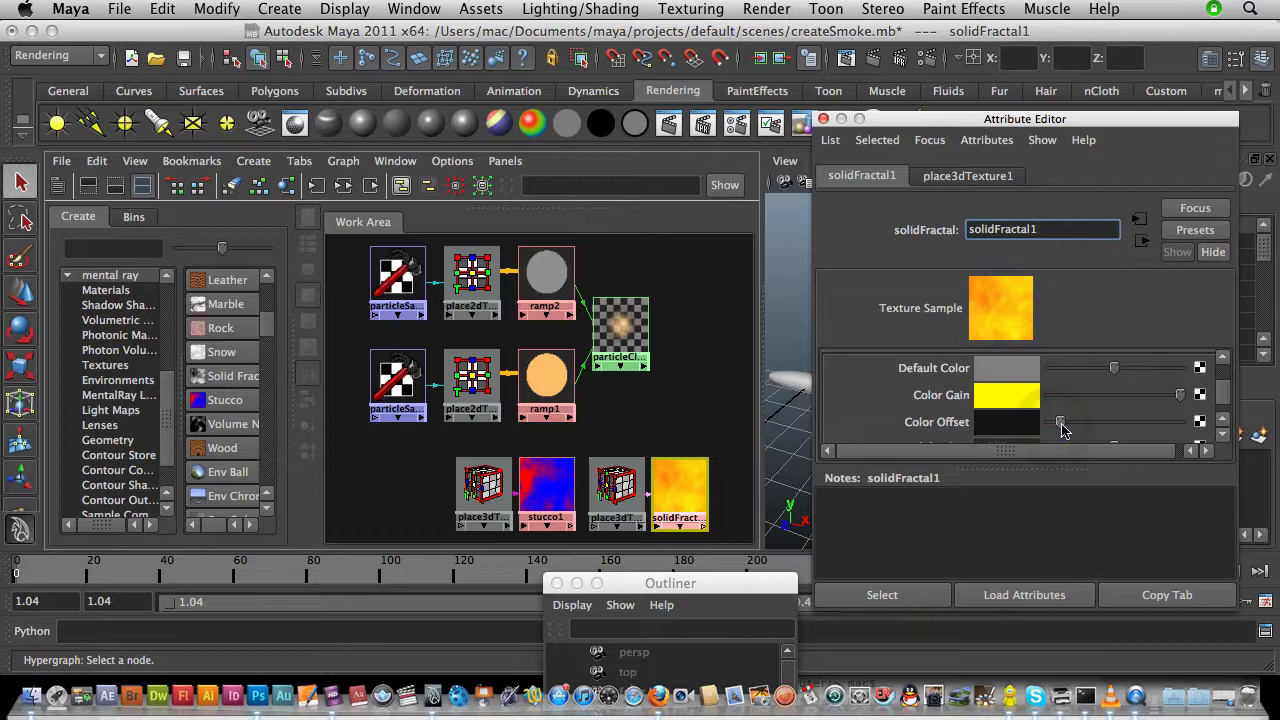
left_click(676, 494)
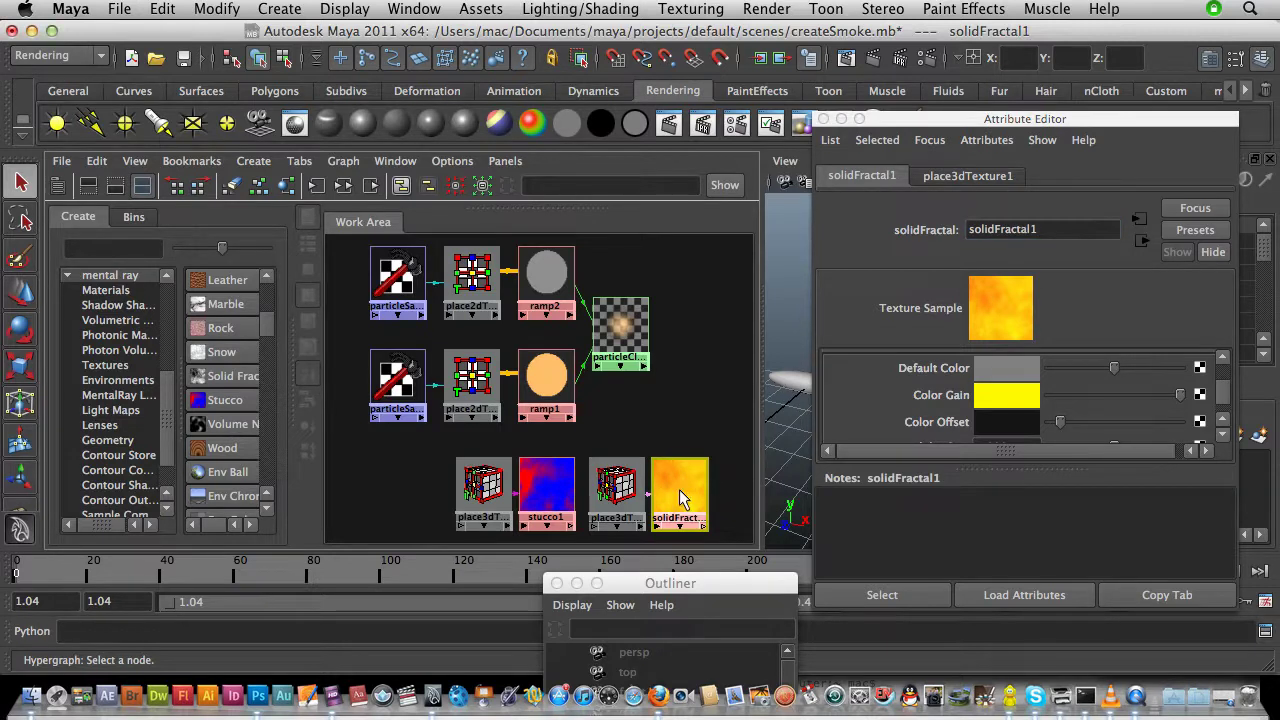
- Connect solidFractal1's output into ramp1's lower colour entry
mouse_move(680, 497)
middle_mouse_down()
mouse_move(672, 432)
mouse_move(633, 344)
mouse_move(684, 480)
middle_mouse_up()
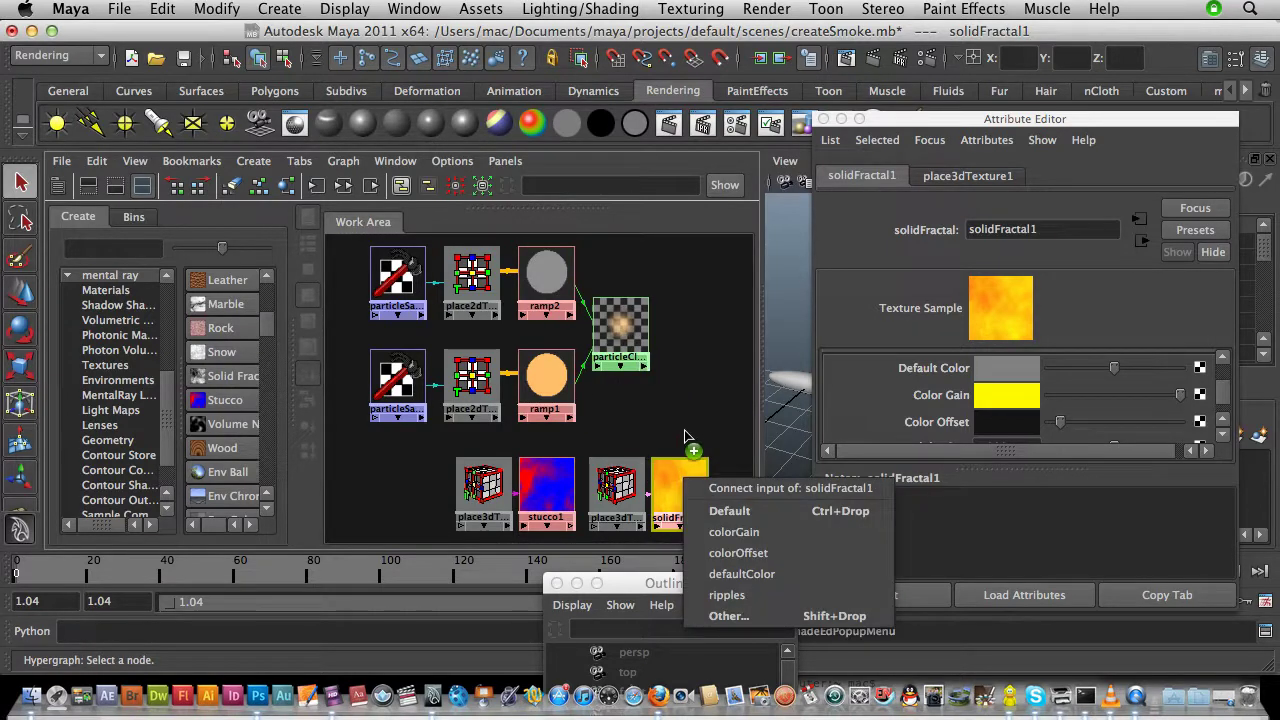
left_click(684, 437)
left_click(556, 380)
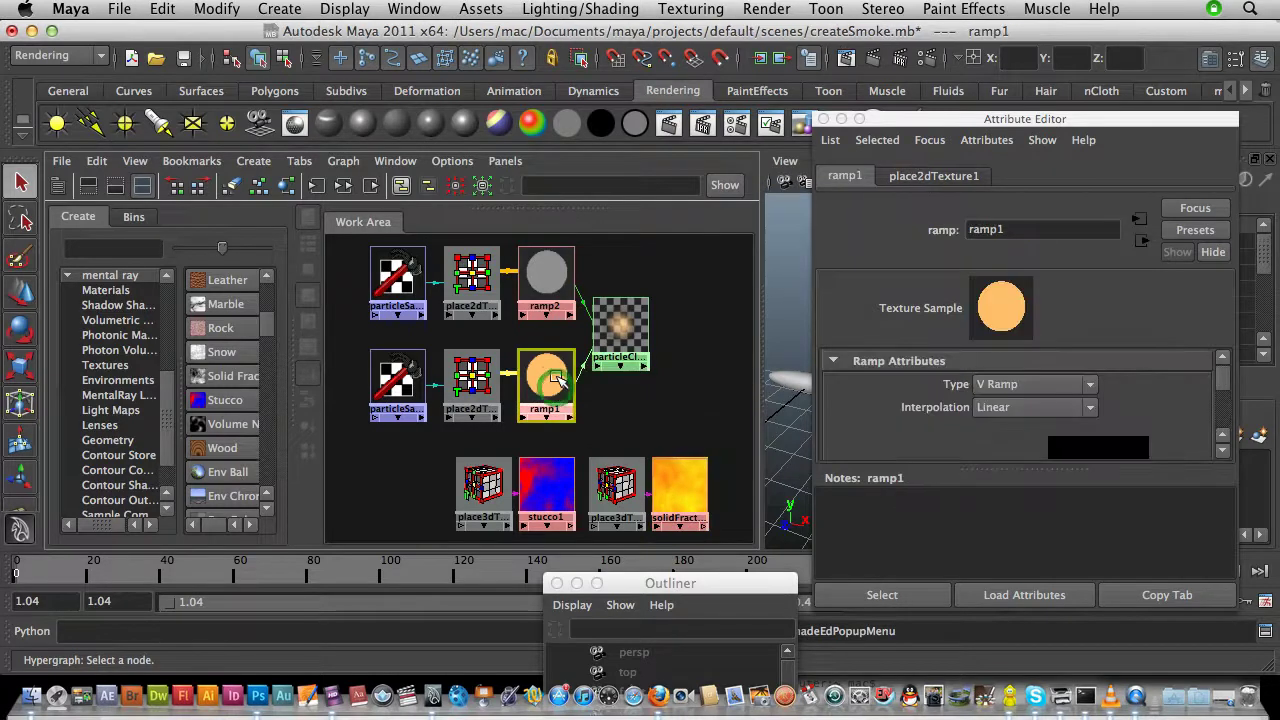
middle_click_drag(556, 380, 626, 332)
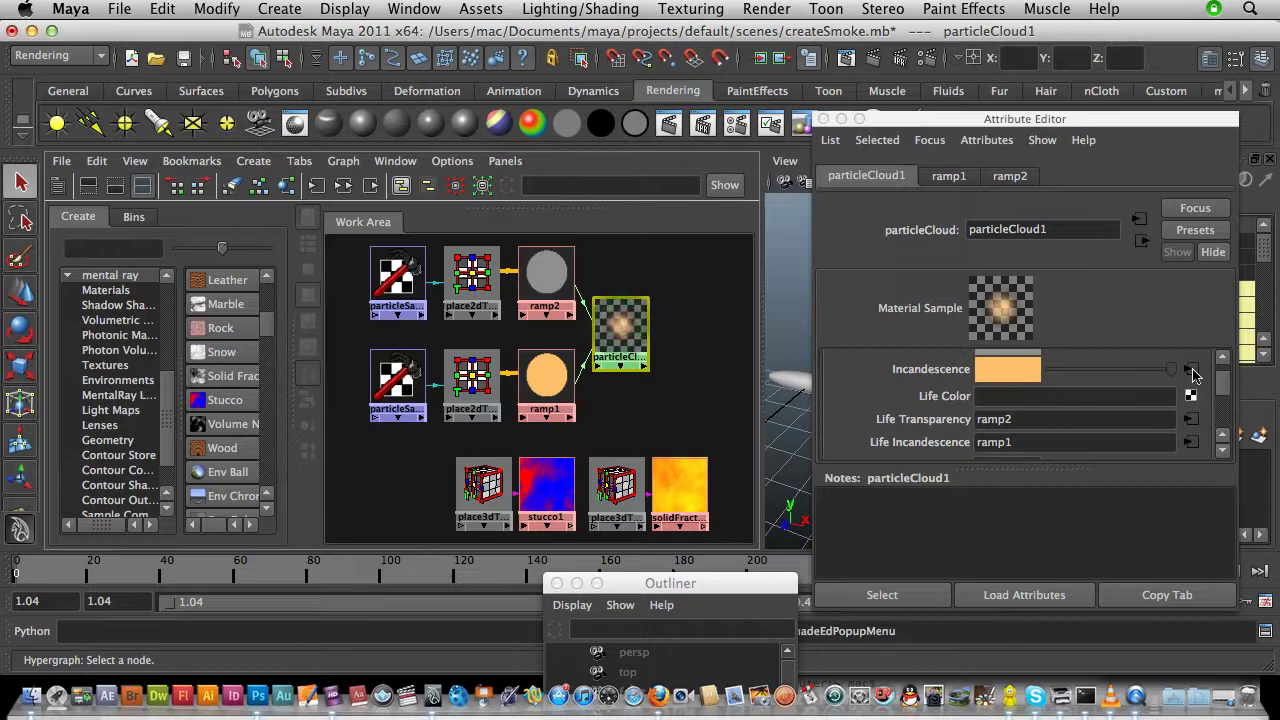
left_click(907, 372)
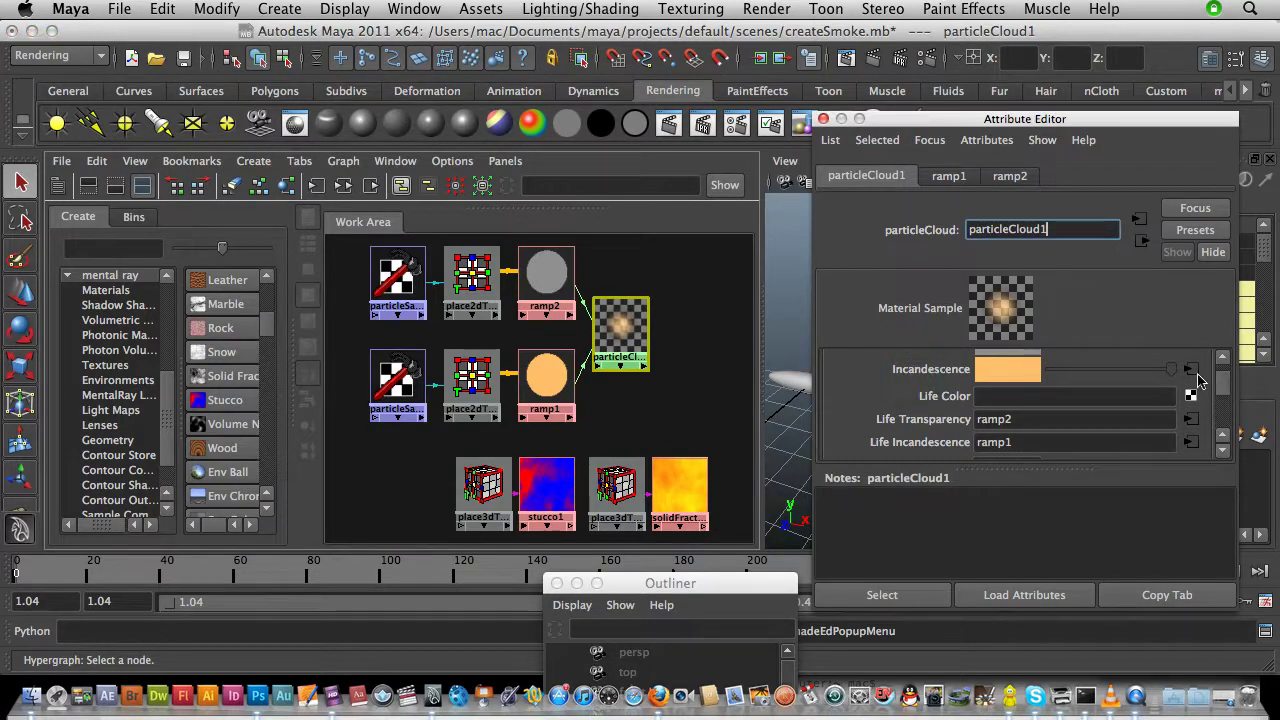
left_click(1197, 378)
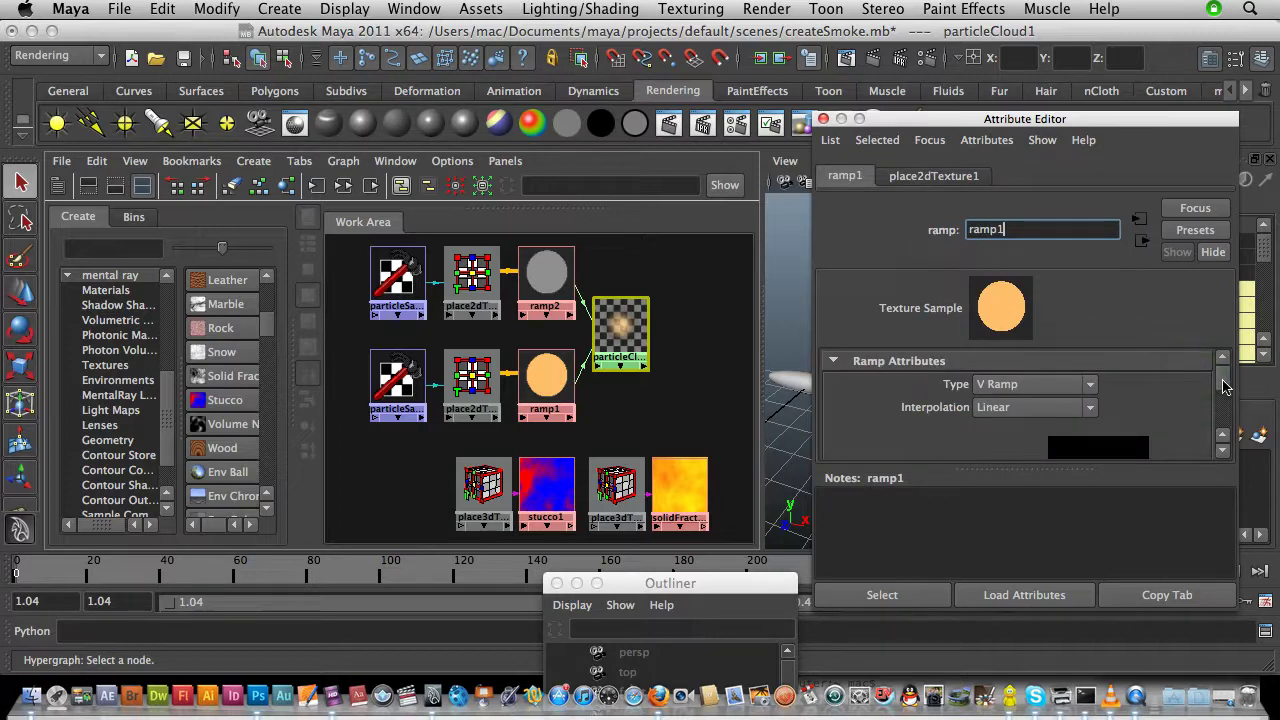
scroll(1222, 386, "down", 3)
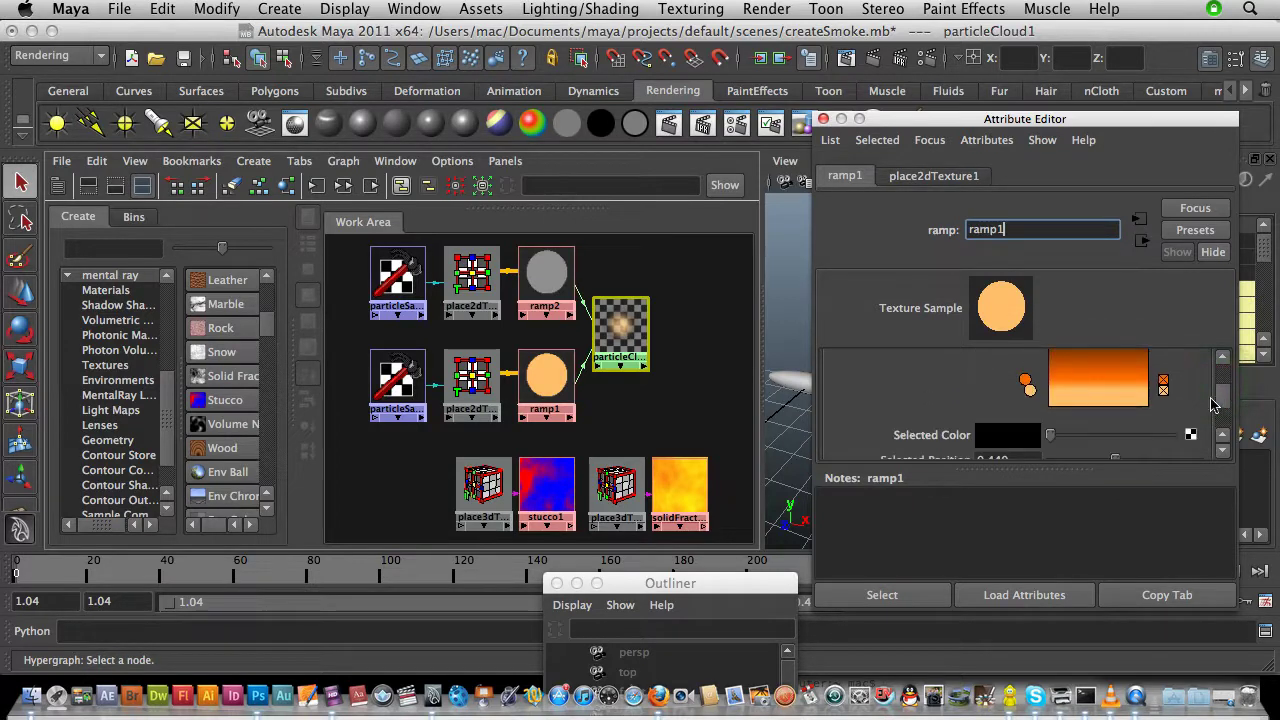
left_click(1031, 391)
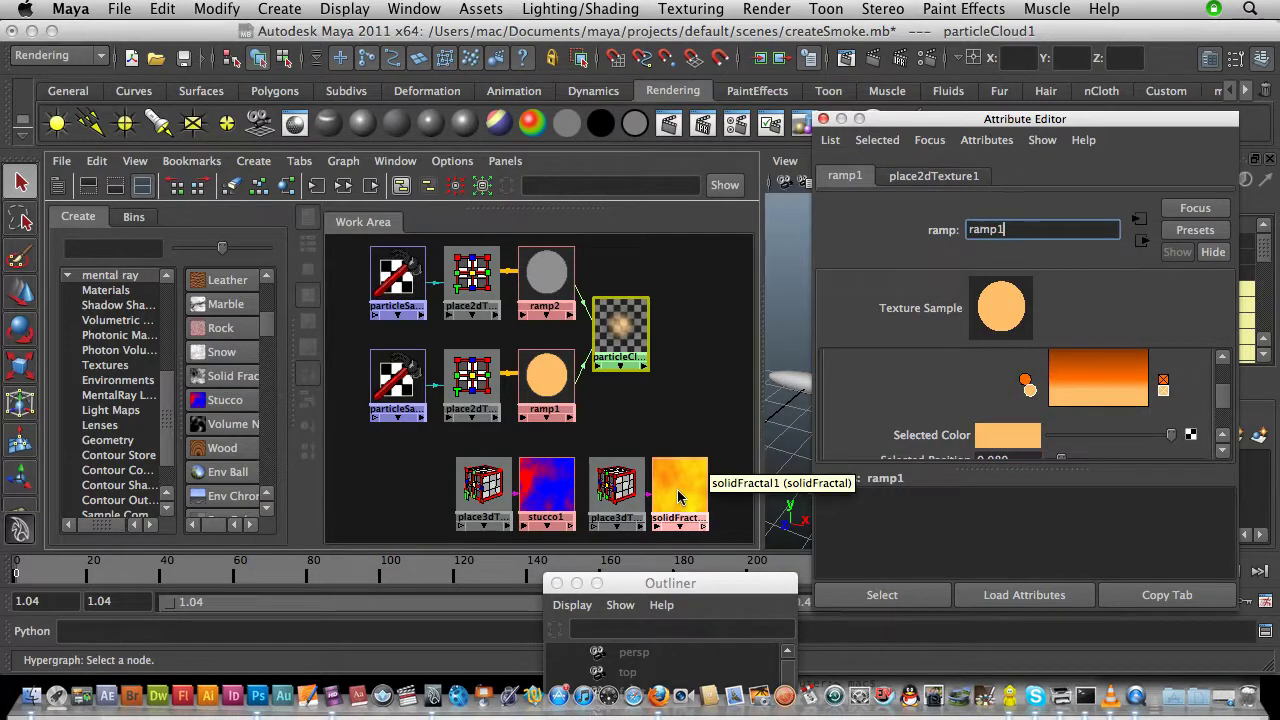
middle_click_drag(678, 496, 1018, 435)
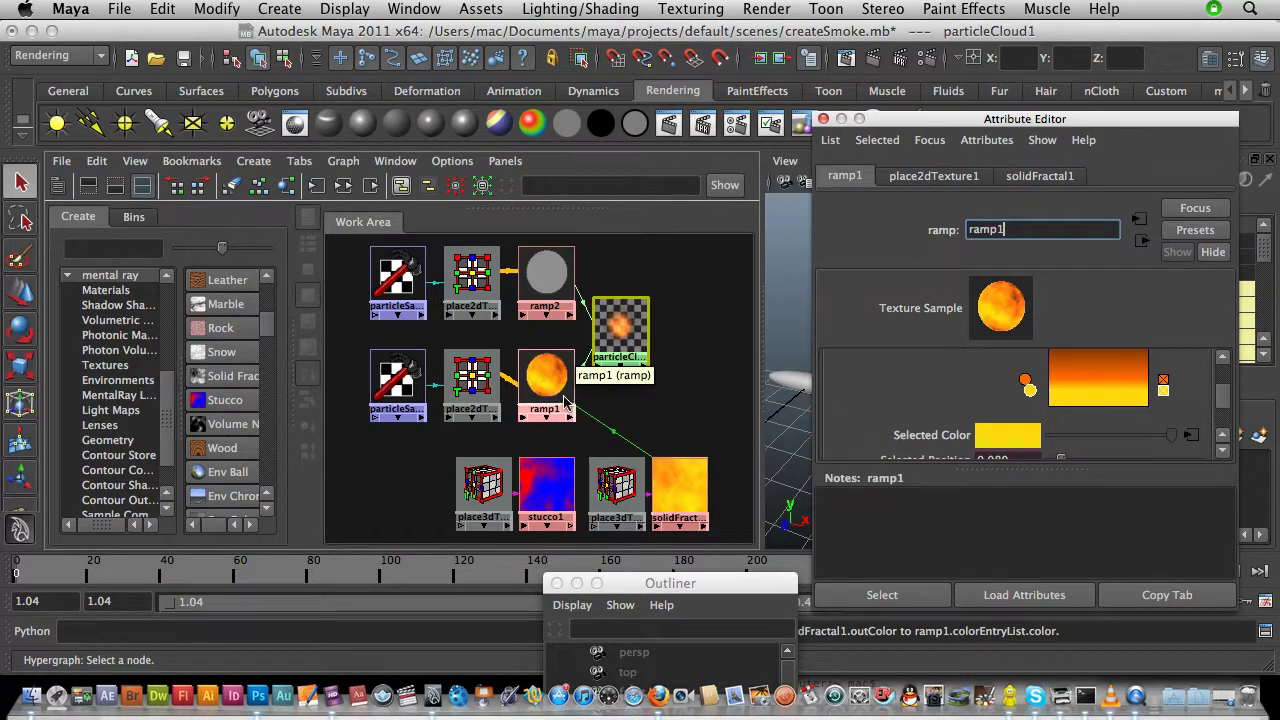
left_click(549, 381)
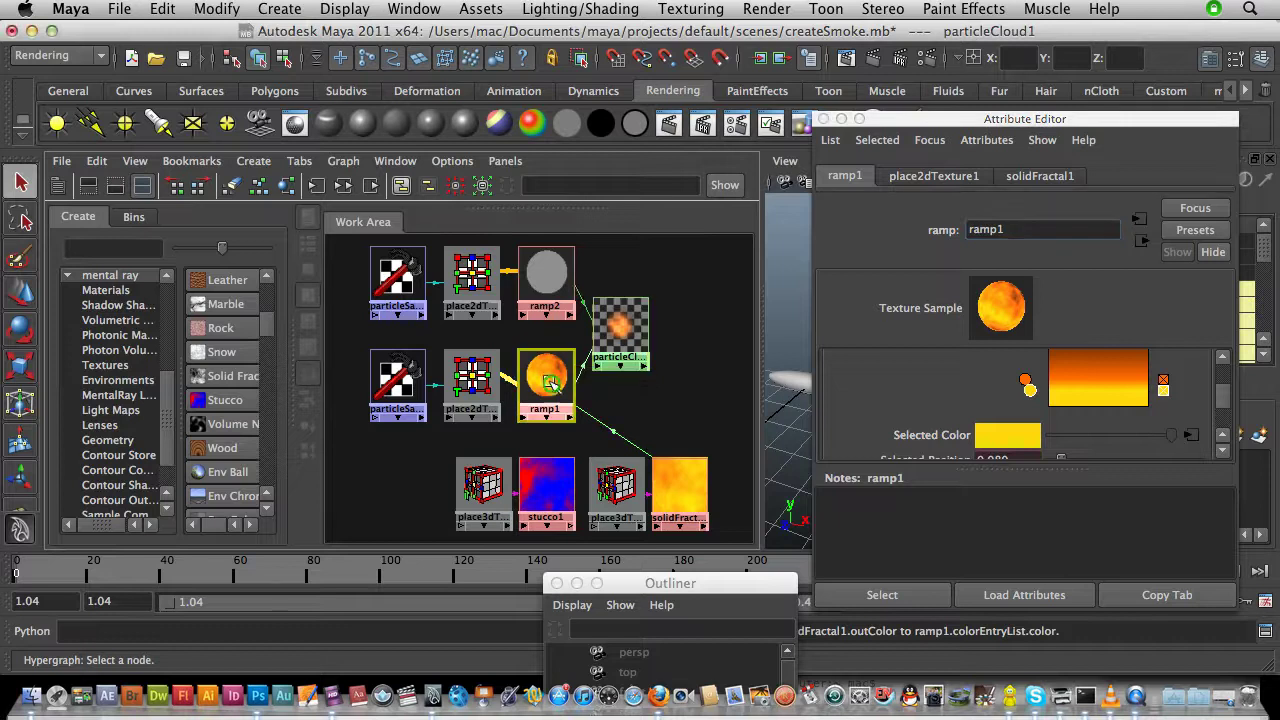
left_click(680, 490)
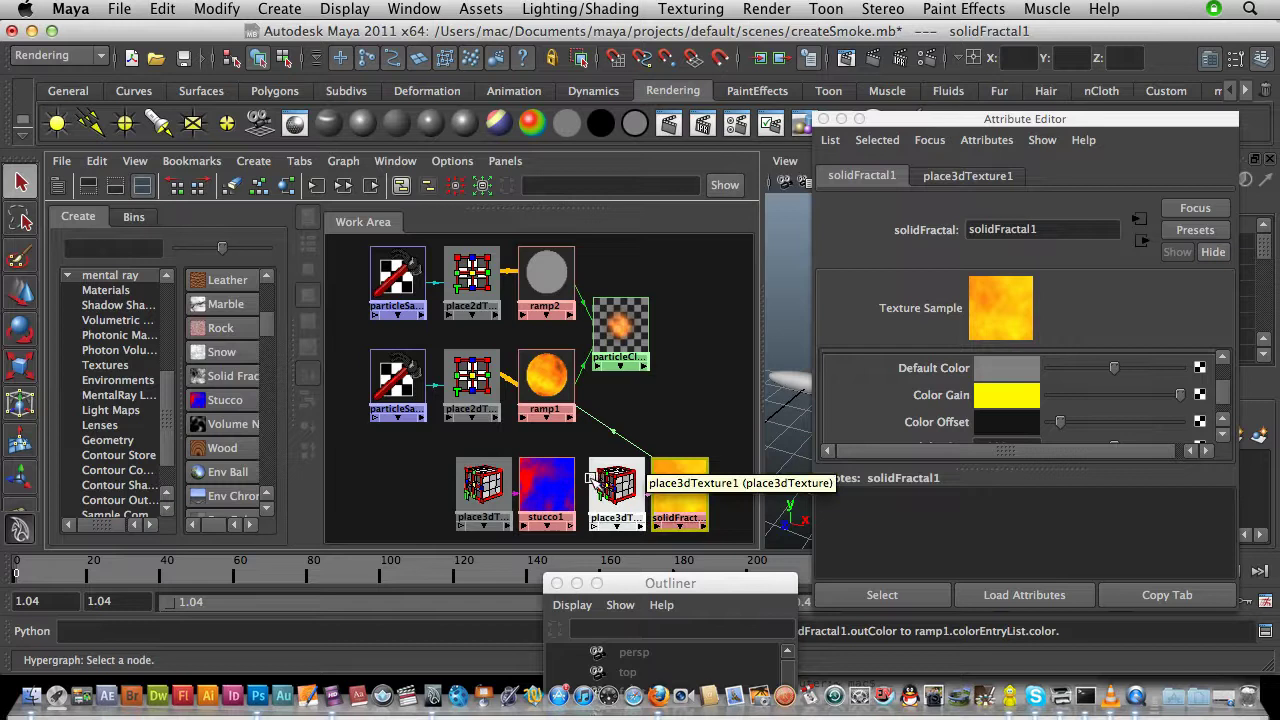
- Set stucco1's Channel 1 to black and its Shaker value to 30
left_click(551, 483)
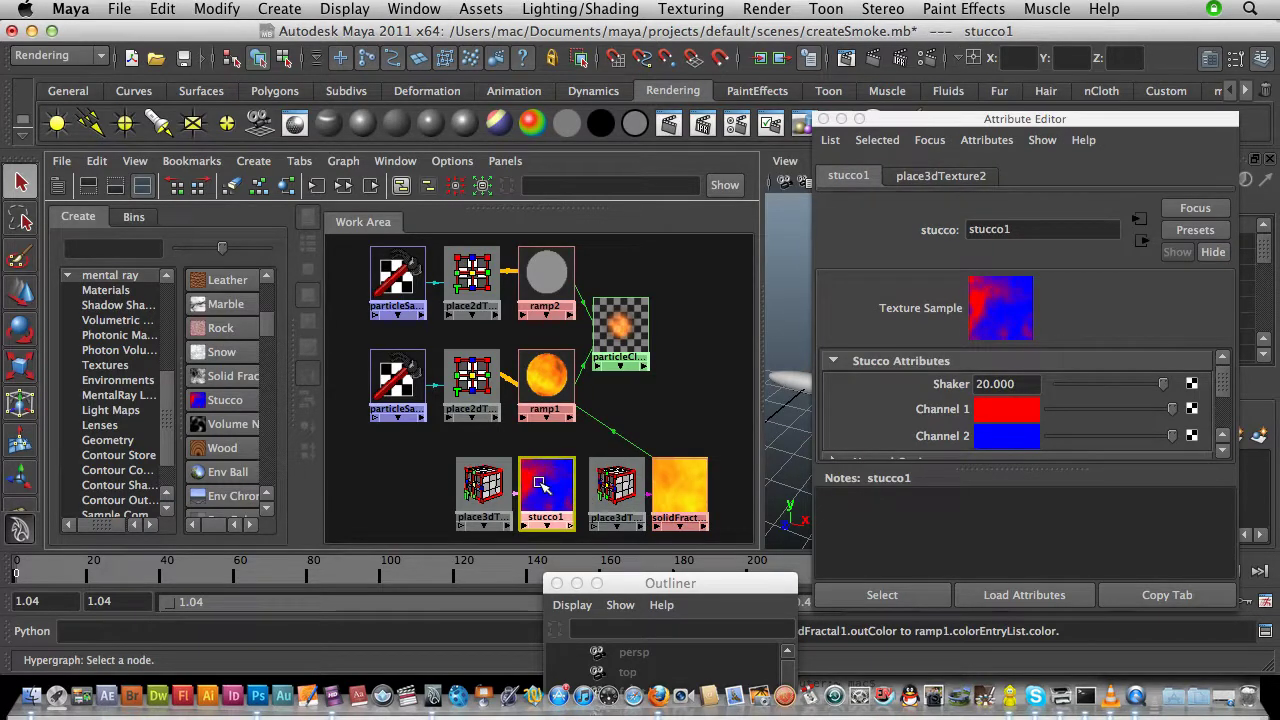
left_click(1007, 409)
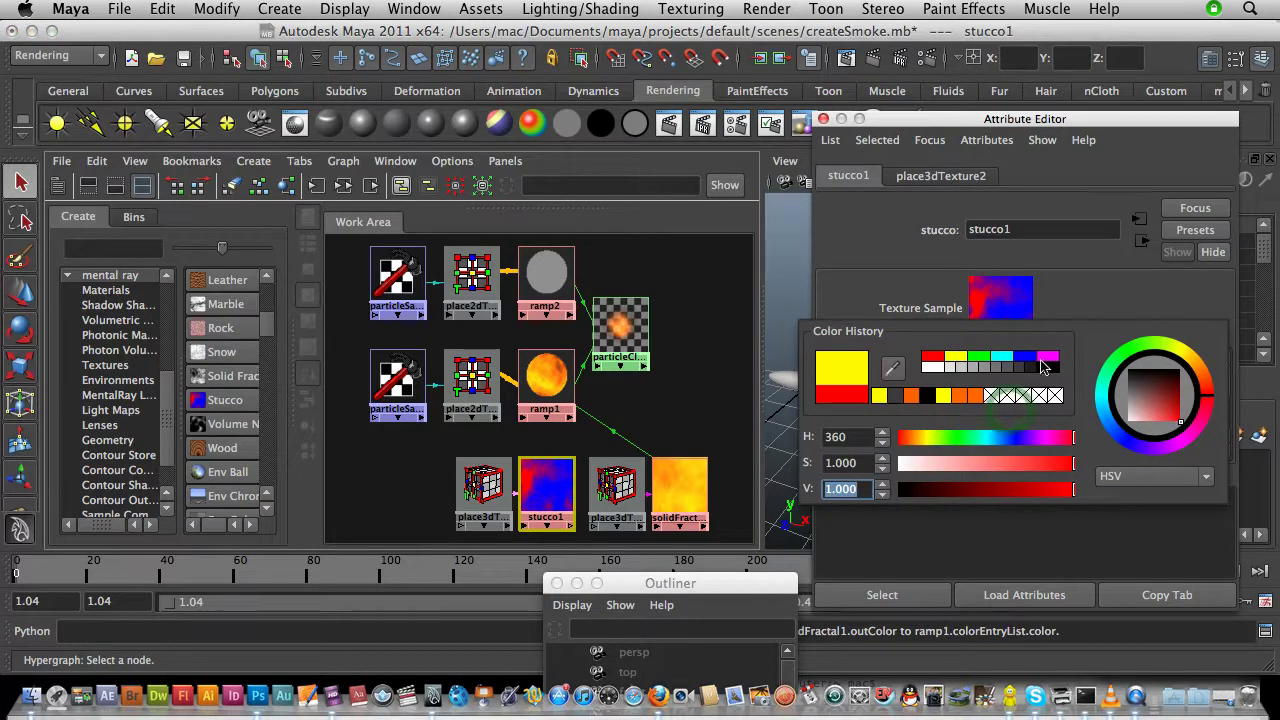
left_click(1045, 367)
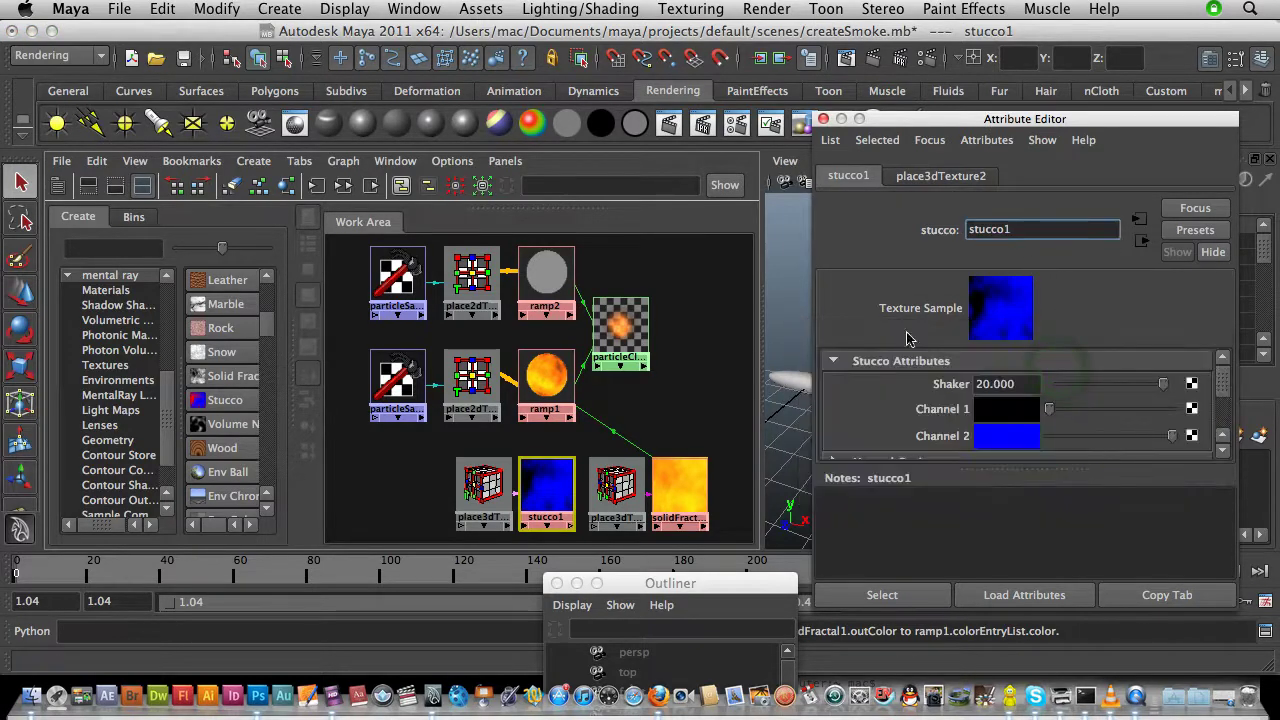
left_click(1015, 385)
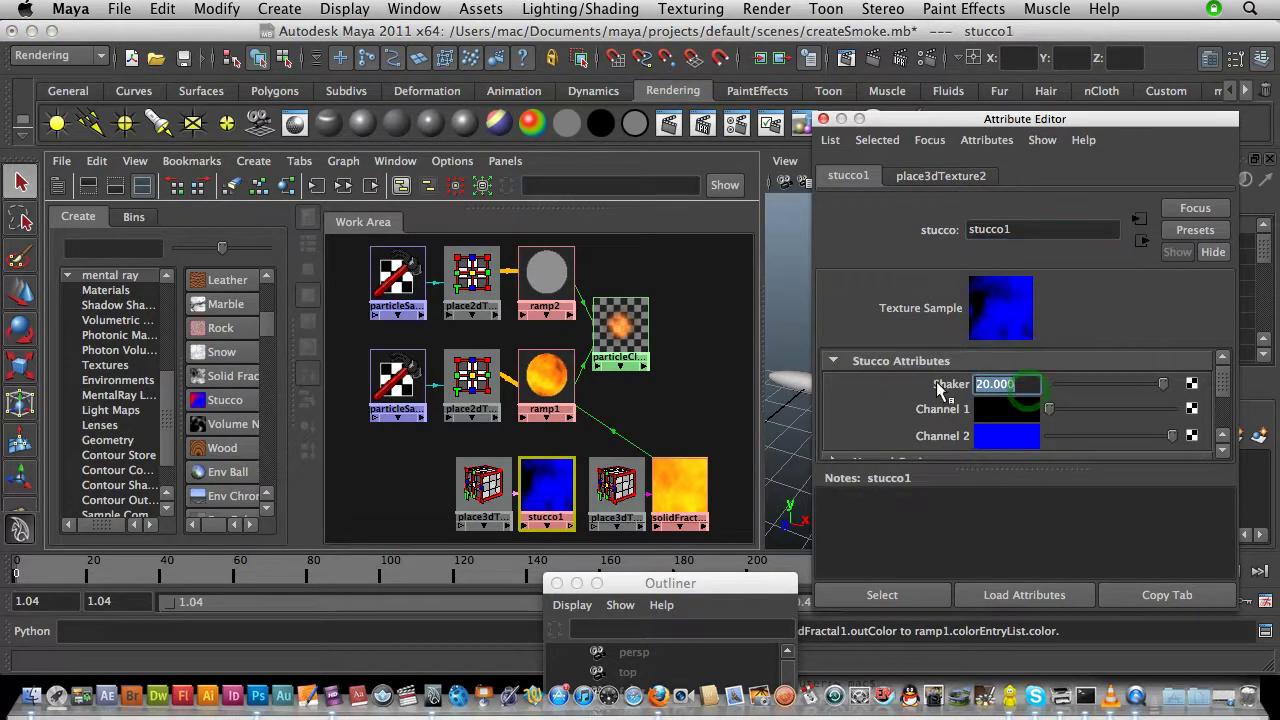
type("30")
key("Return")
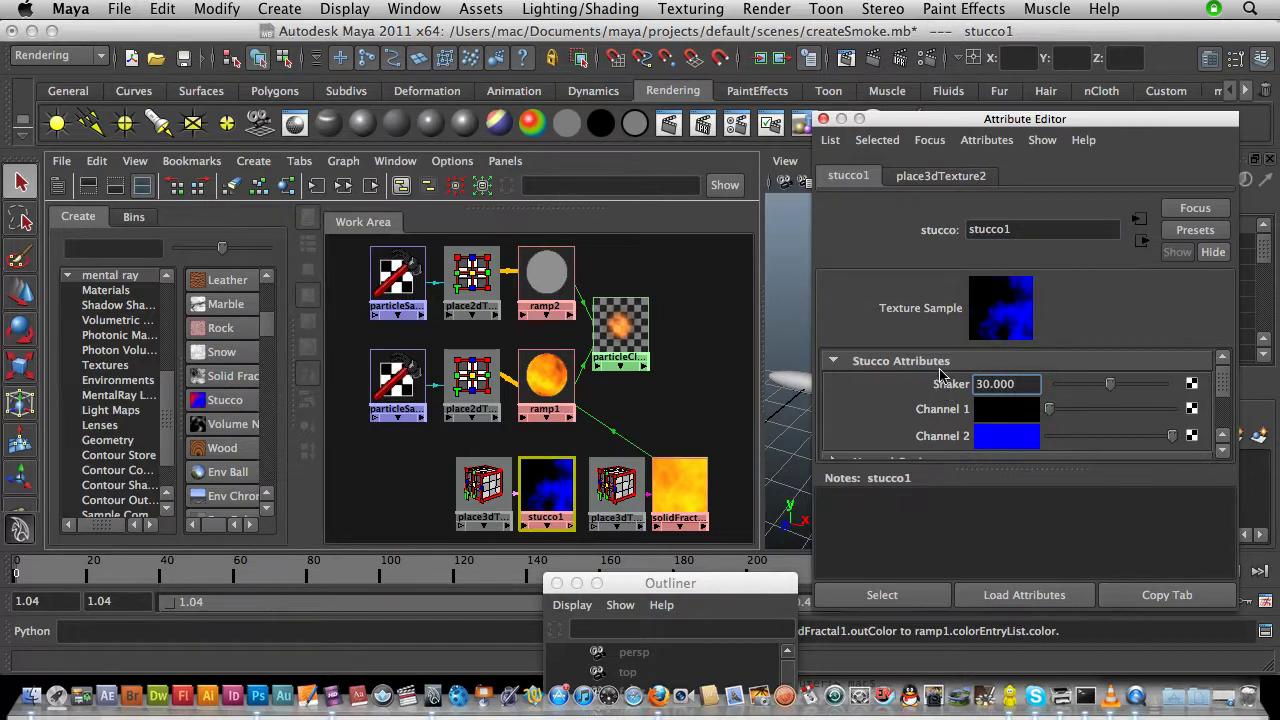
- Plug solidFractal1 into stucco1's Channel 2
left_click(675, 495)
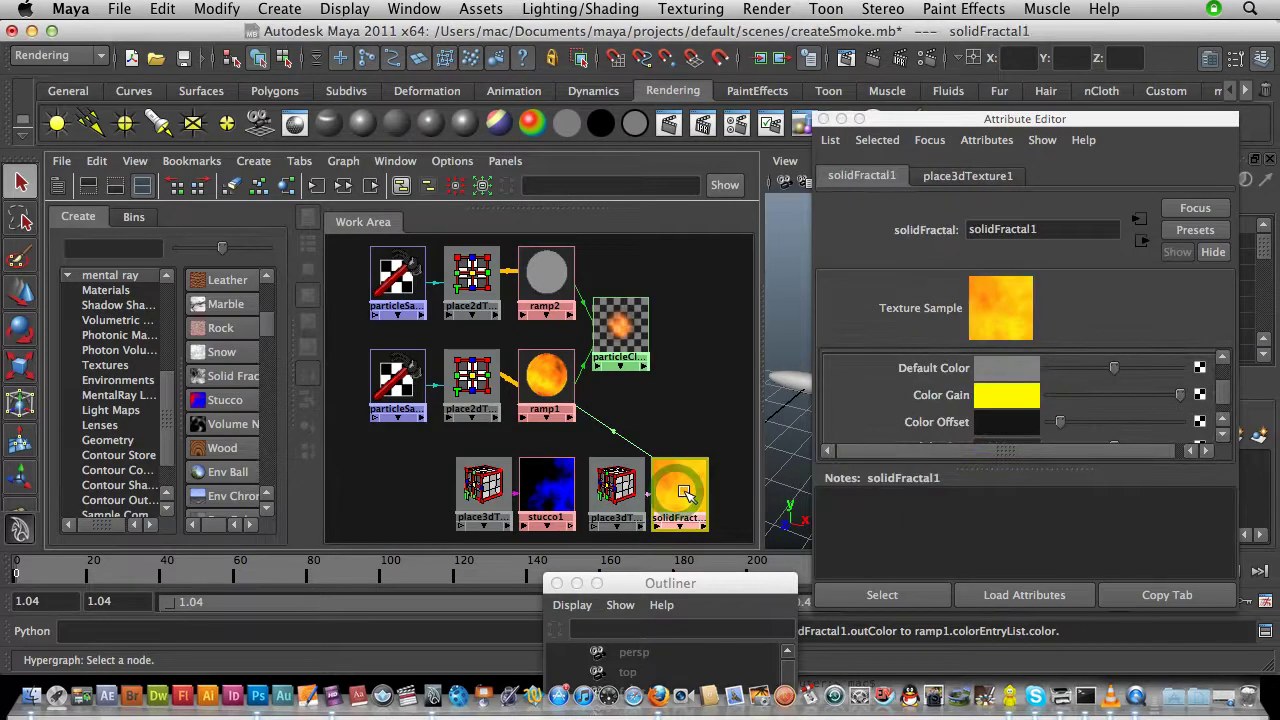
left_click(541, 489)
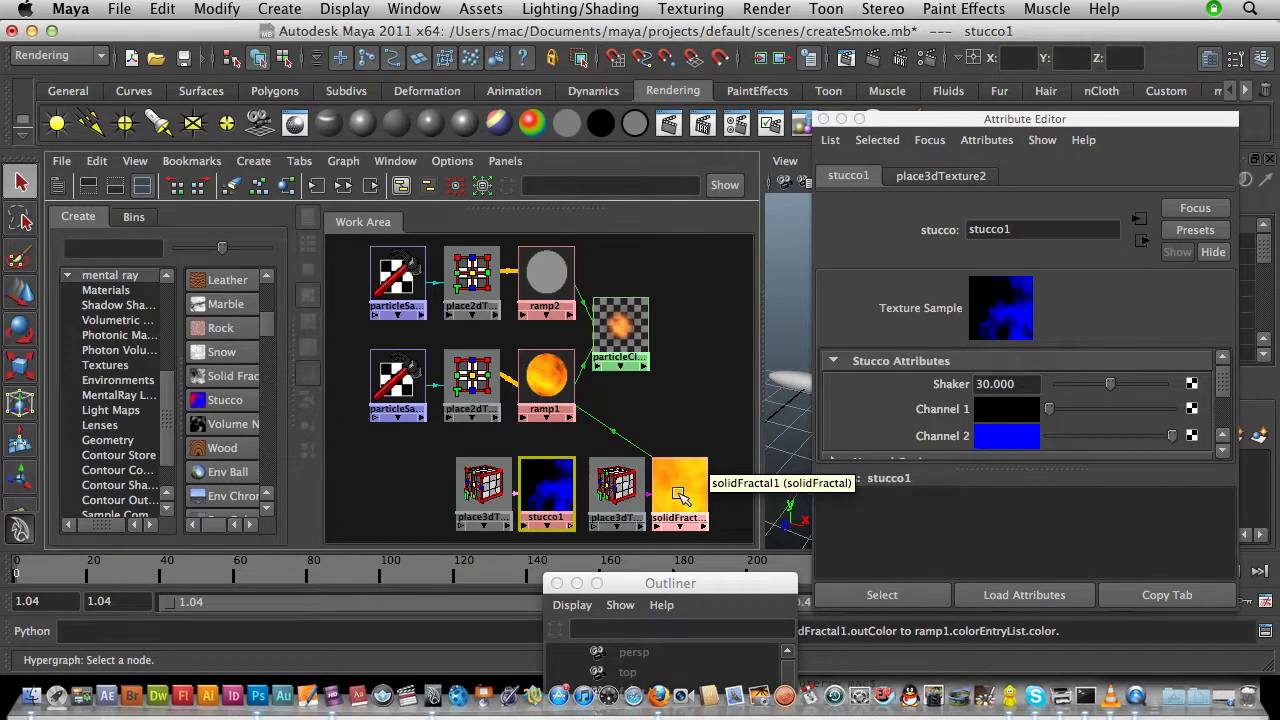
middle_click_drag(677, 495, 1020, 442)
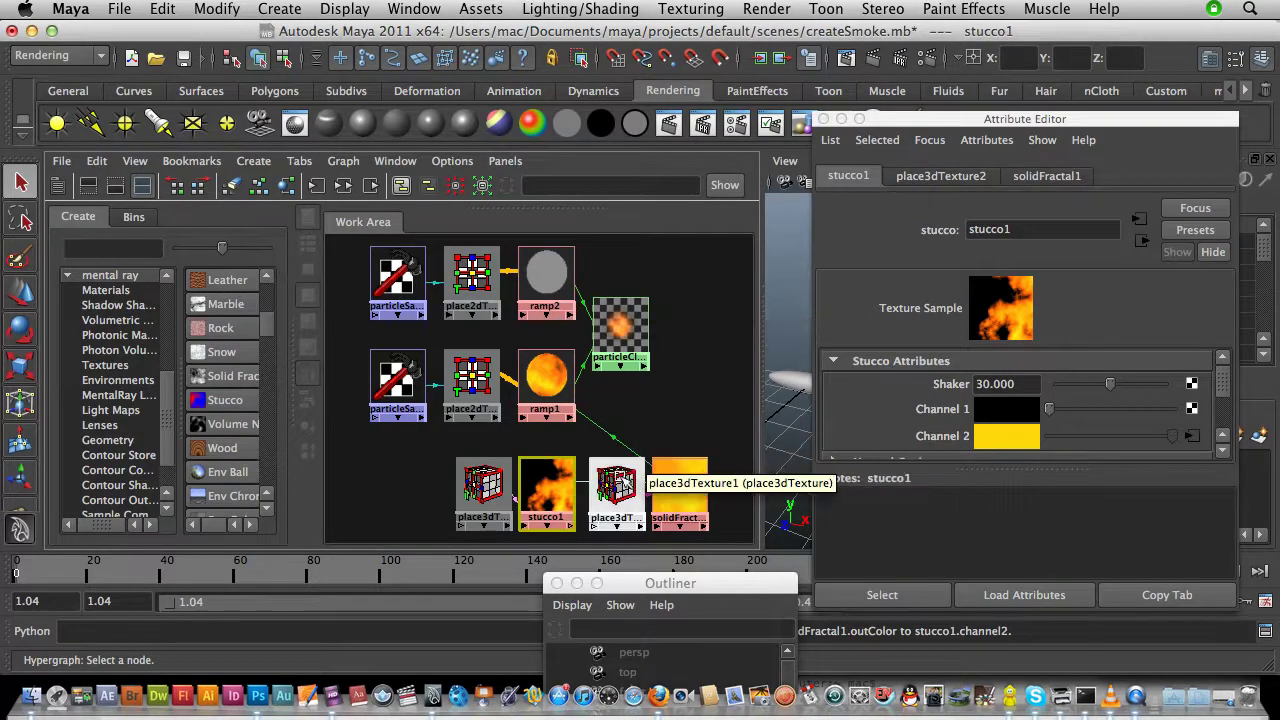
- Connect stucco1 to ramp1's orange colour entry and raise that entry to position 0.170
left_click_drag(490, 478, 423, 476)
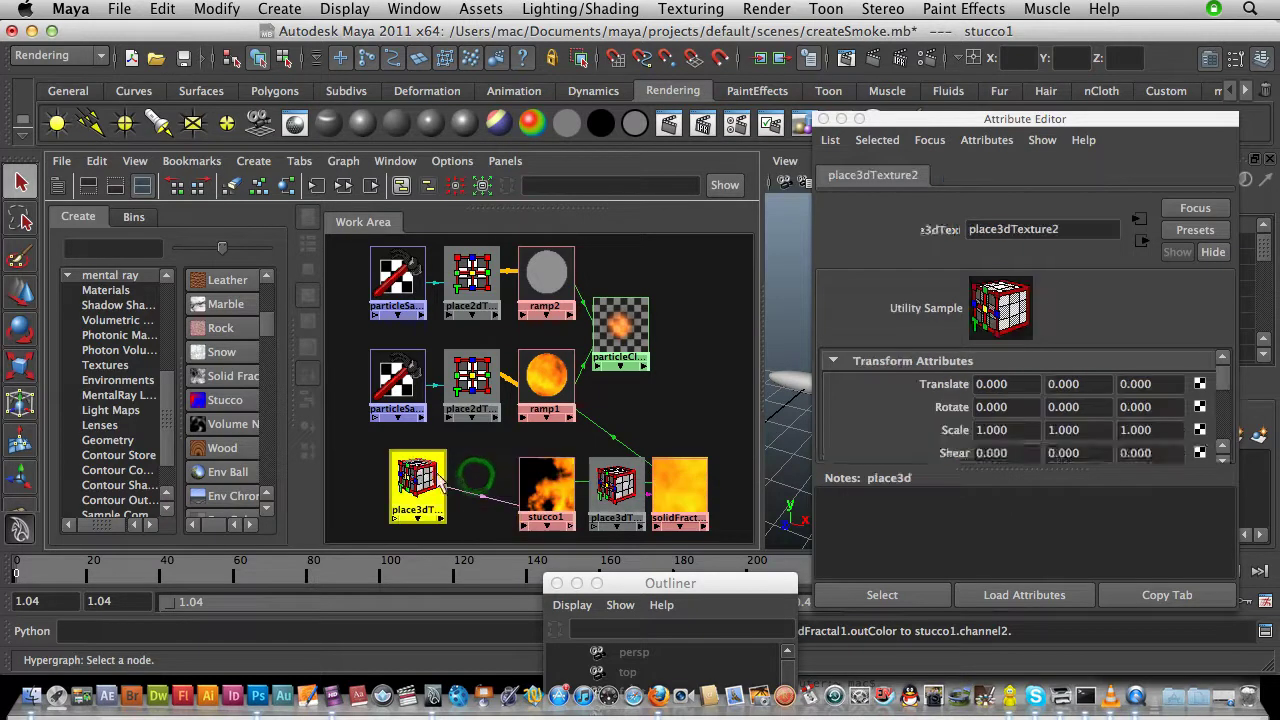
left_click(508, 478)
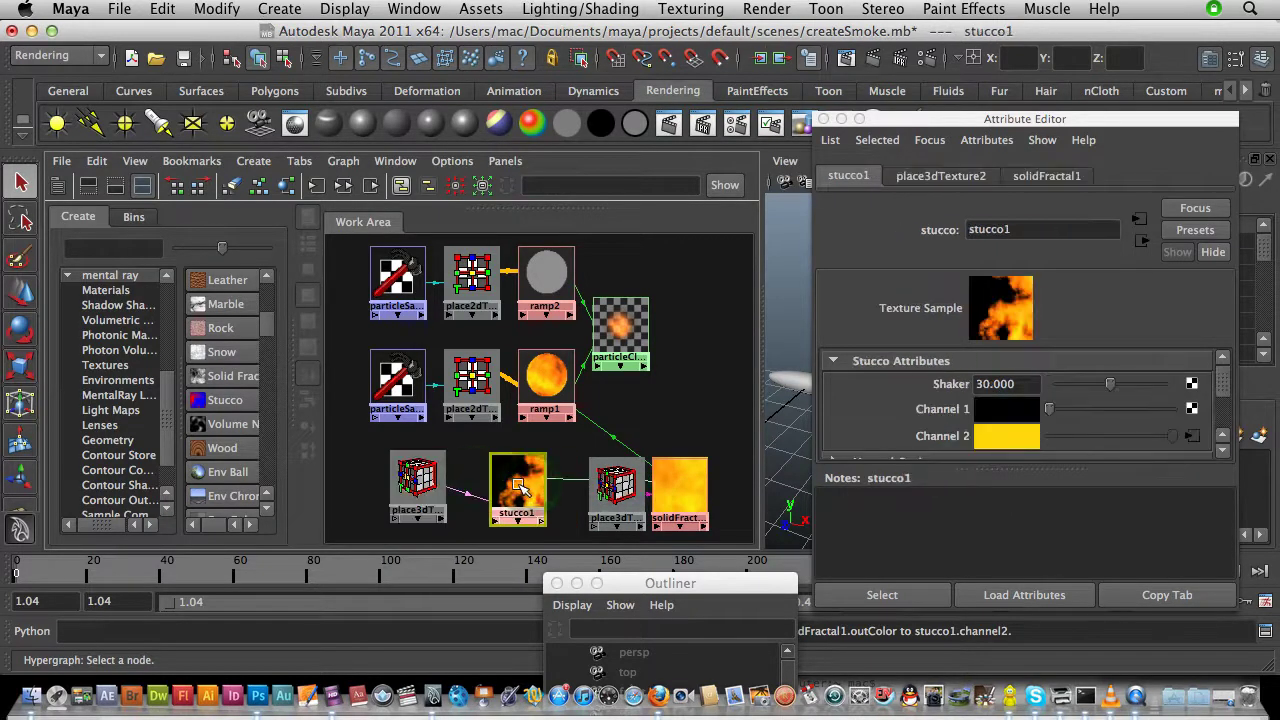
left_click(546, 396)
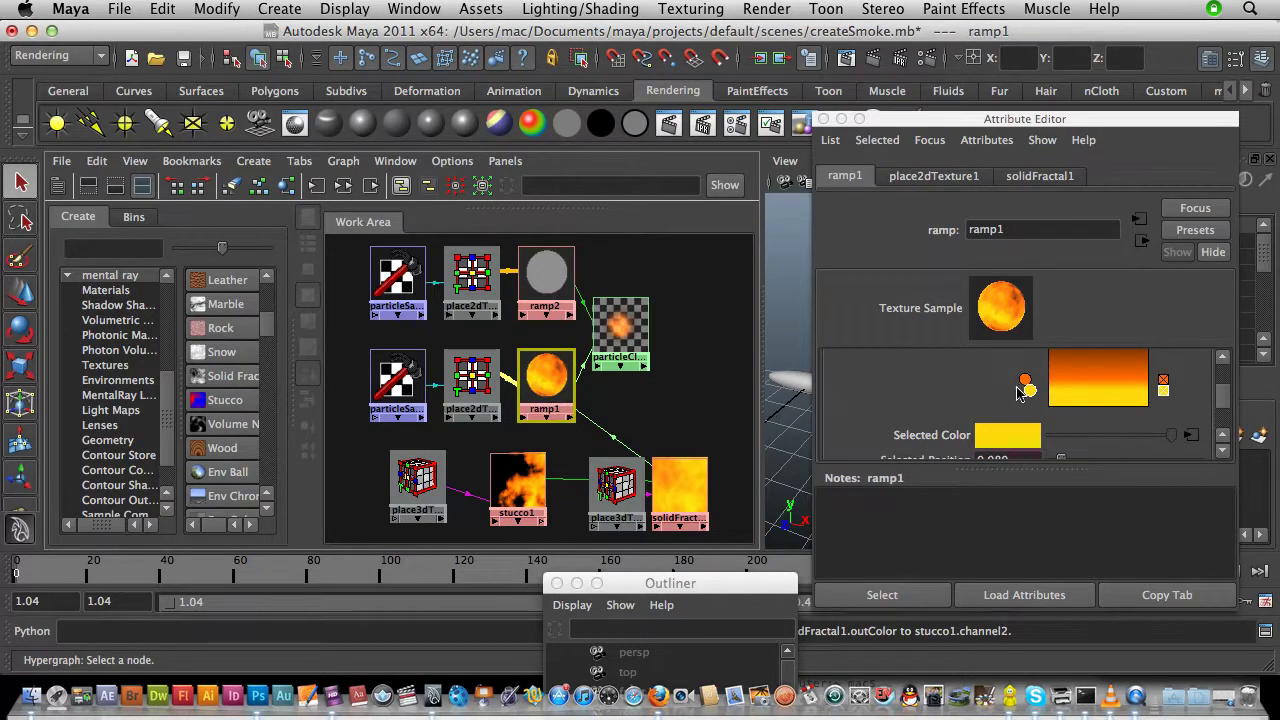
left_click(1025, 381)
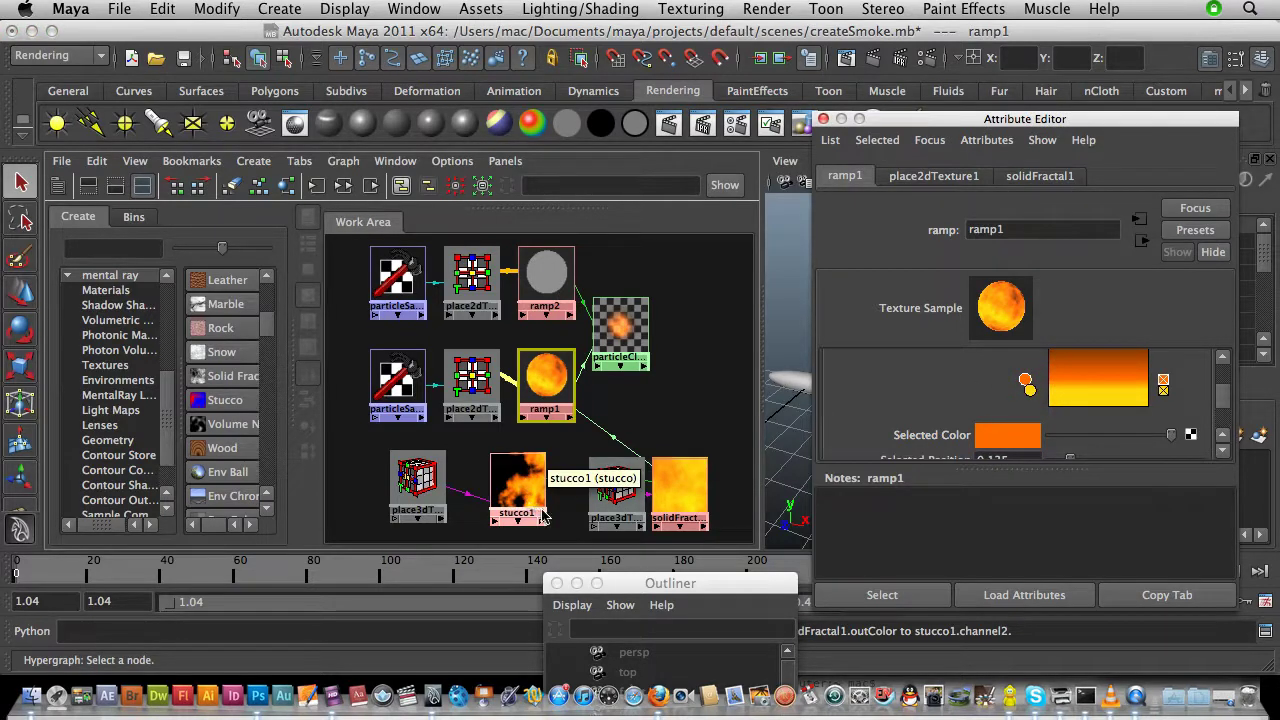
middle_click_drag(521, 502, 997, 438)
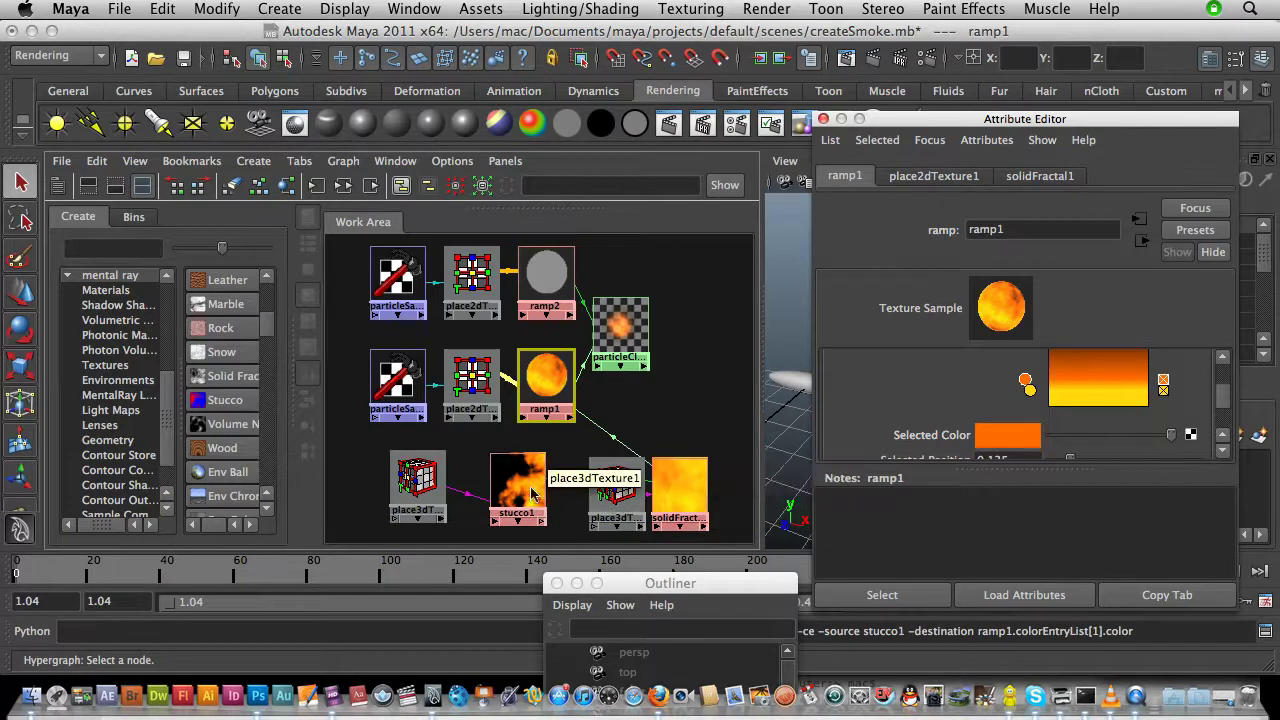
middle_click_drag(531, 492, 1002, 438)
left_click_drag(1026, 382, 1030, 381)
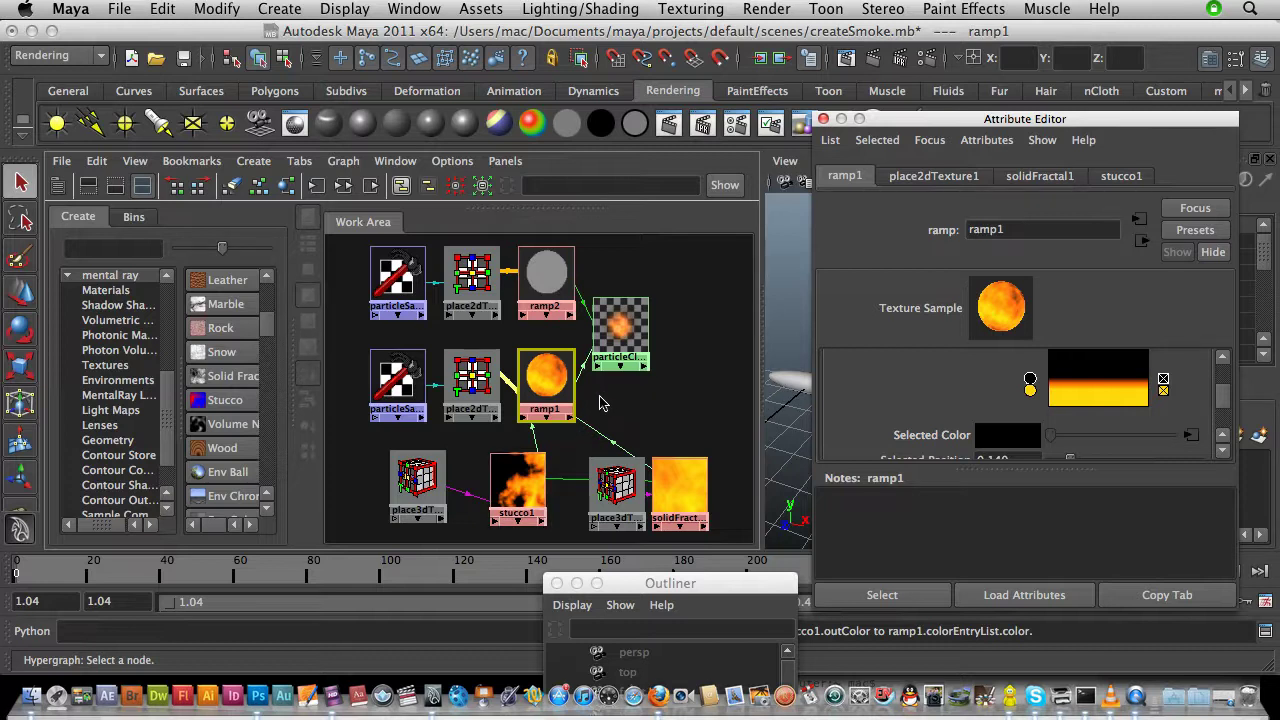
- Play the smoke simulation to frame 62, render the current frame, then close the Render View
left_click(793, 330)
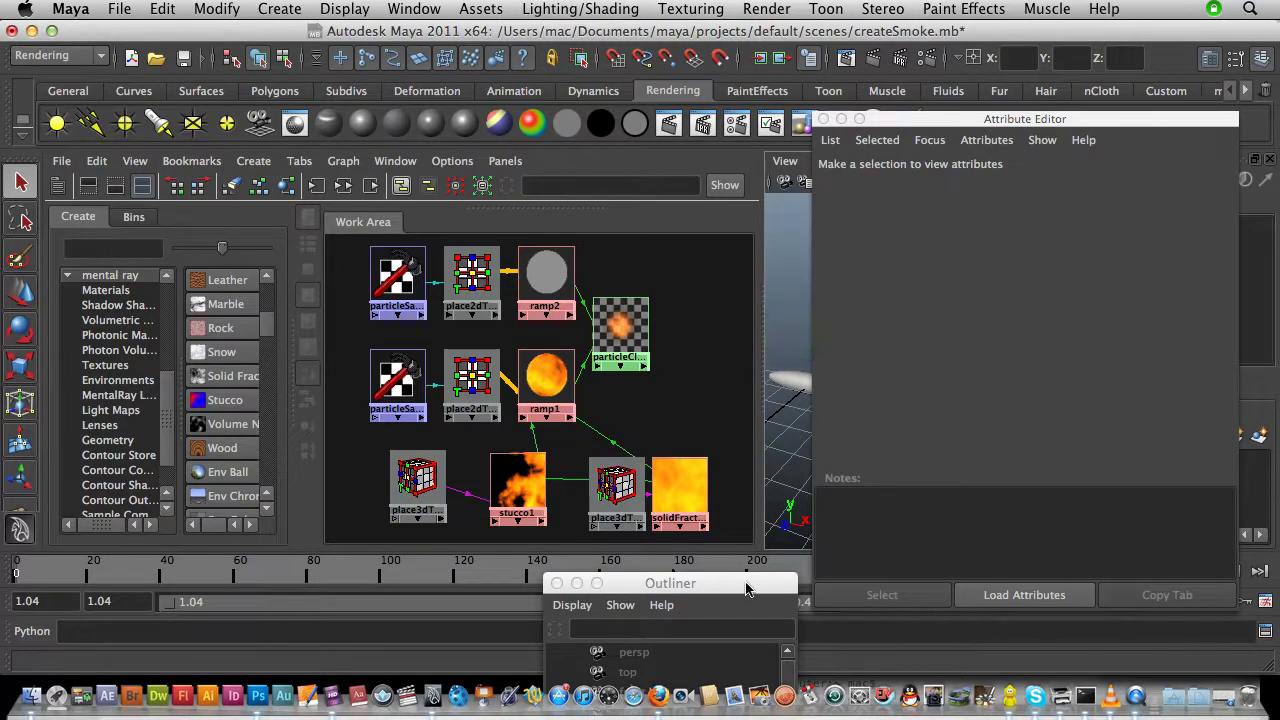
left_click_drag(738, 585, 476, 551)
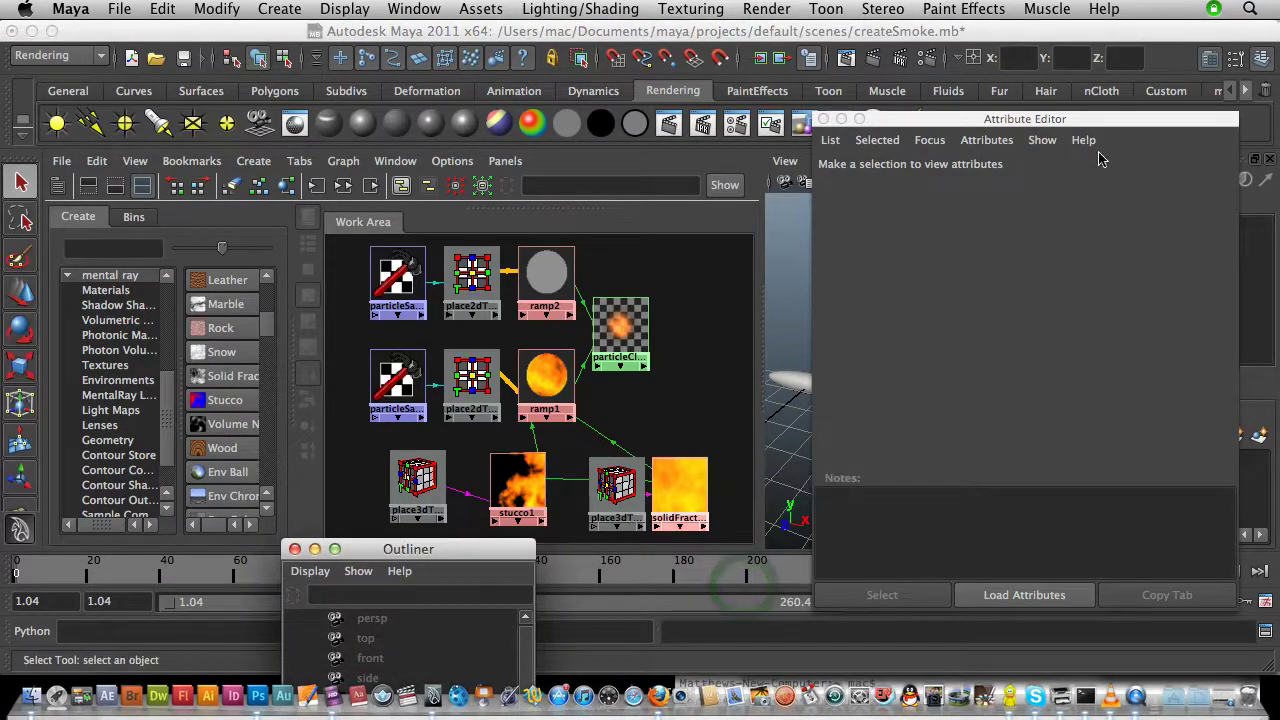
left_click(1131, 126)
left_click_drag(1131, 126, 404, 156)
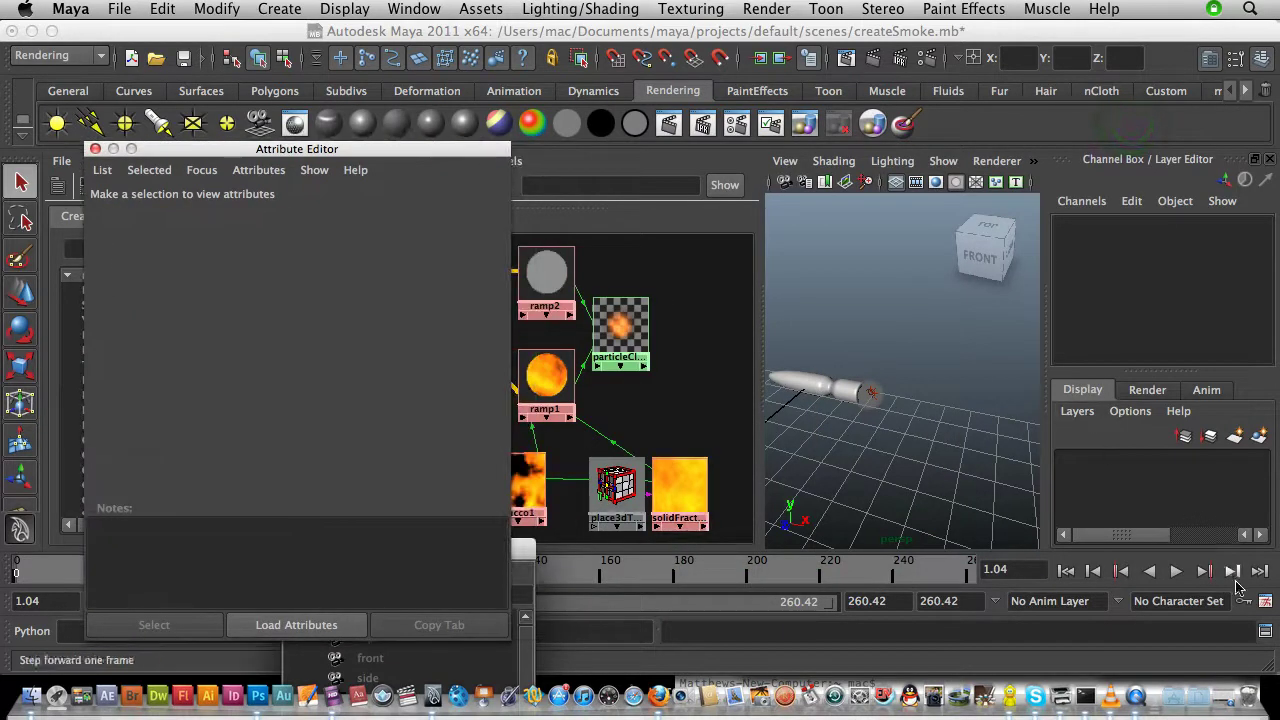
left_click(1177, 572)
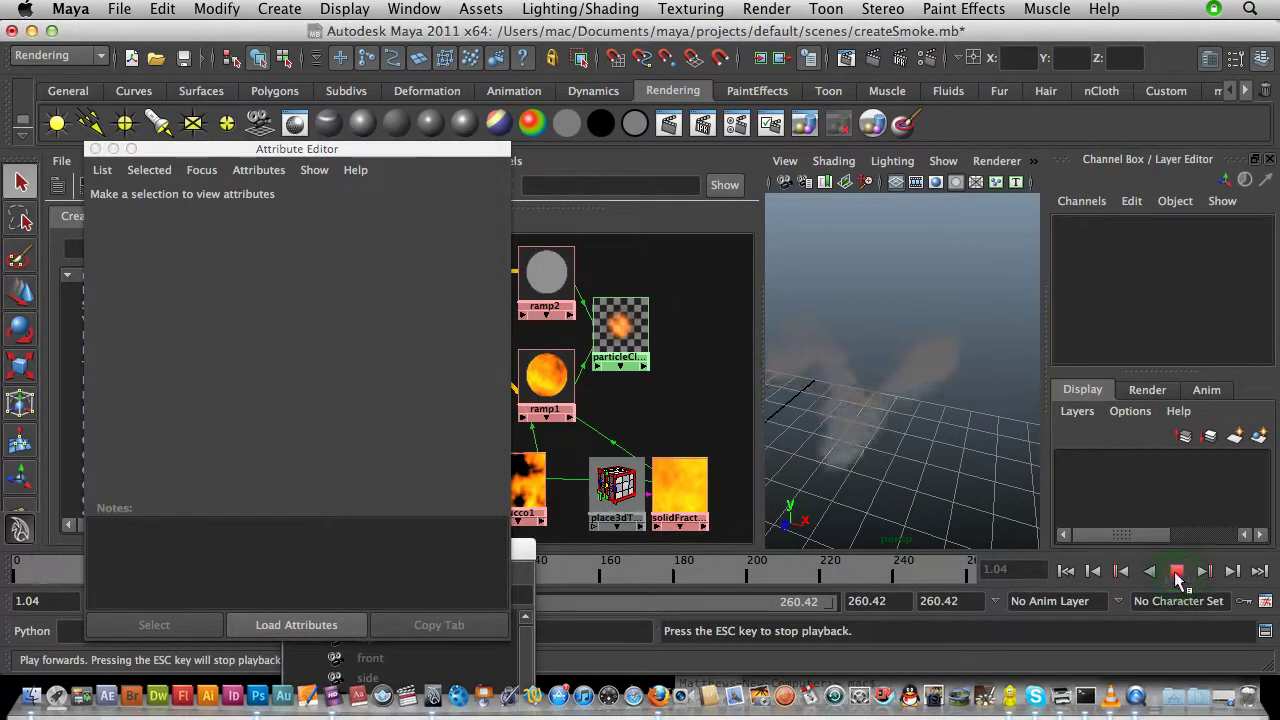
left_click(876, 60)
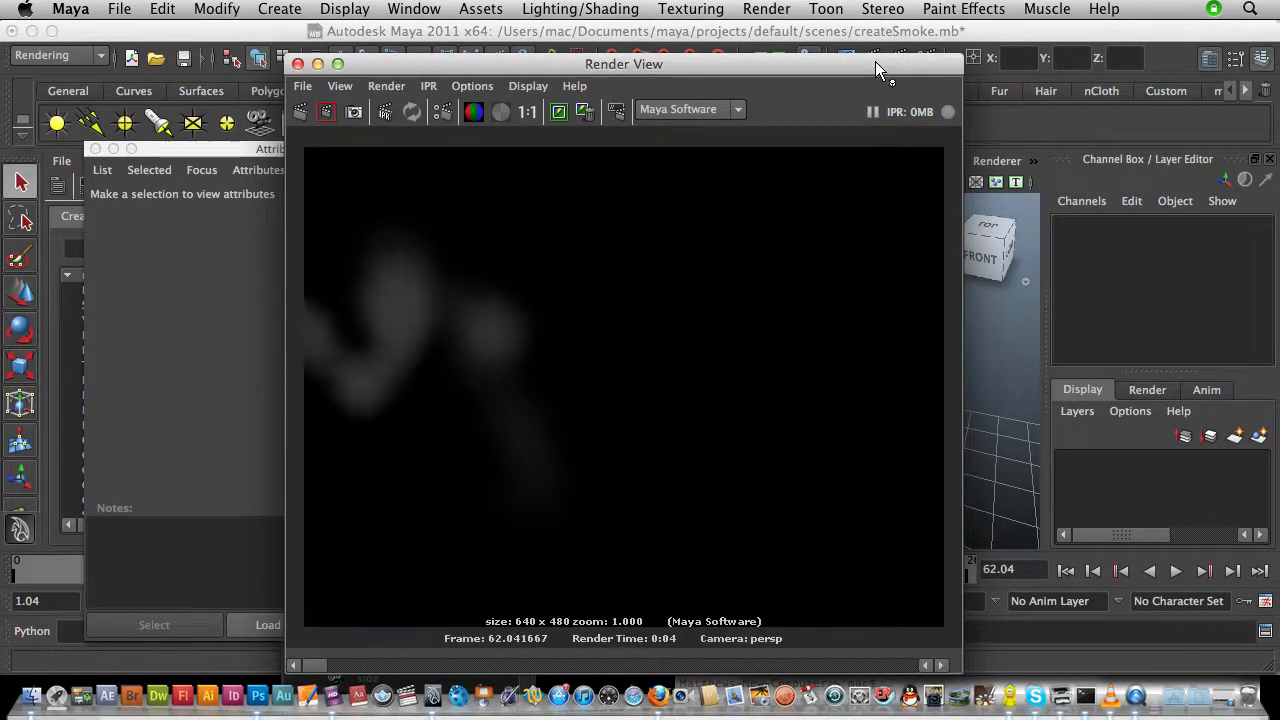
left_click(297, 63)
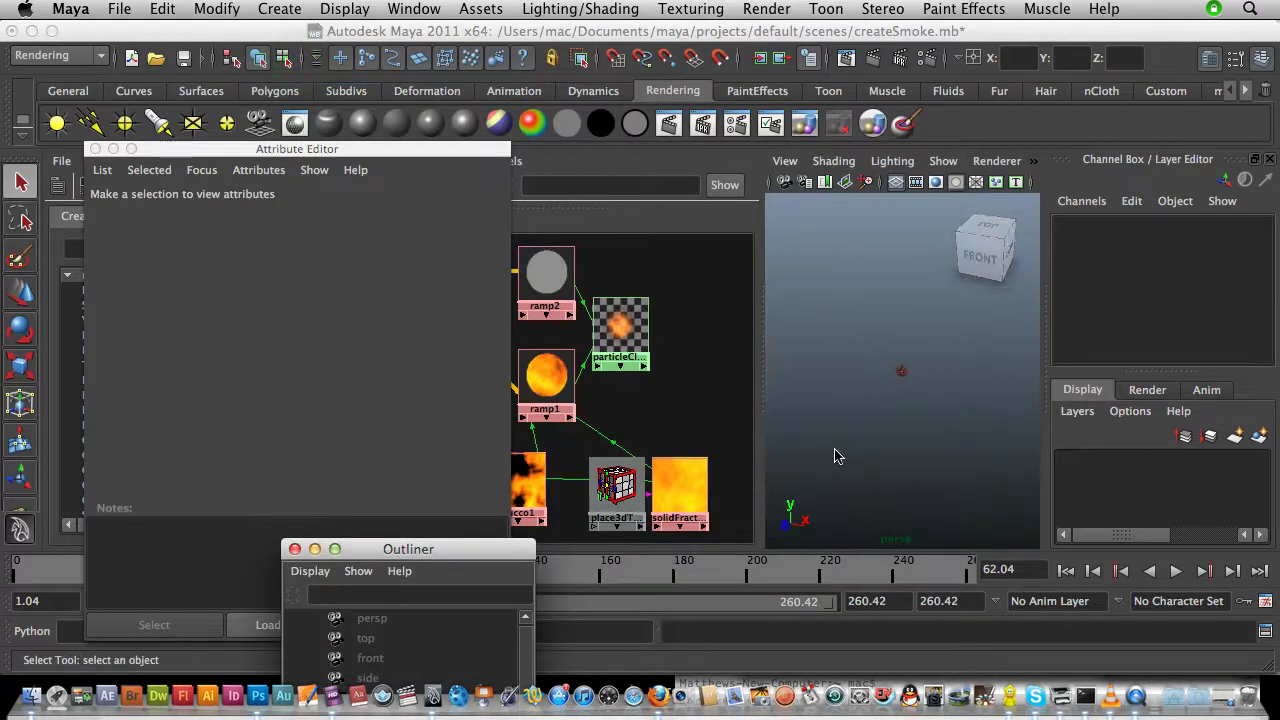
- Centre the smoke trail in the persp view with the 640 x 480 resolution gate shown
scroll(840, 453, "up", 5)
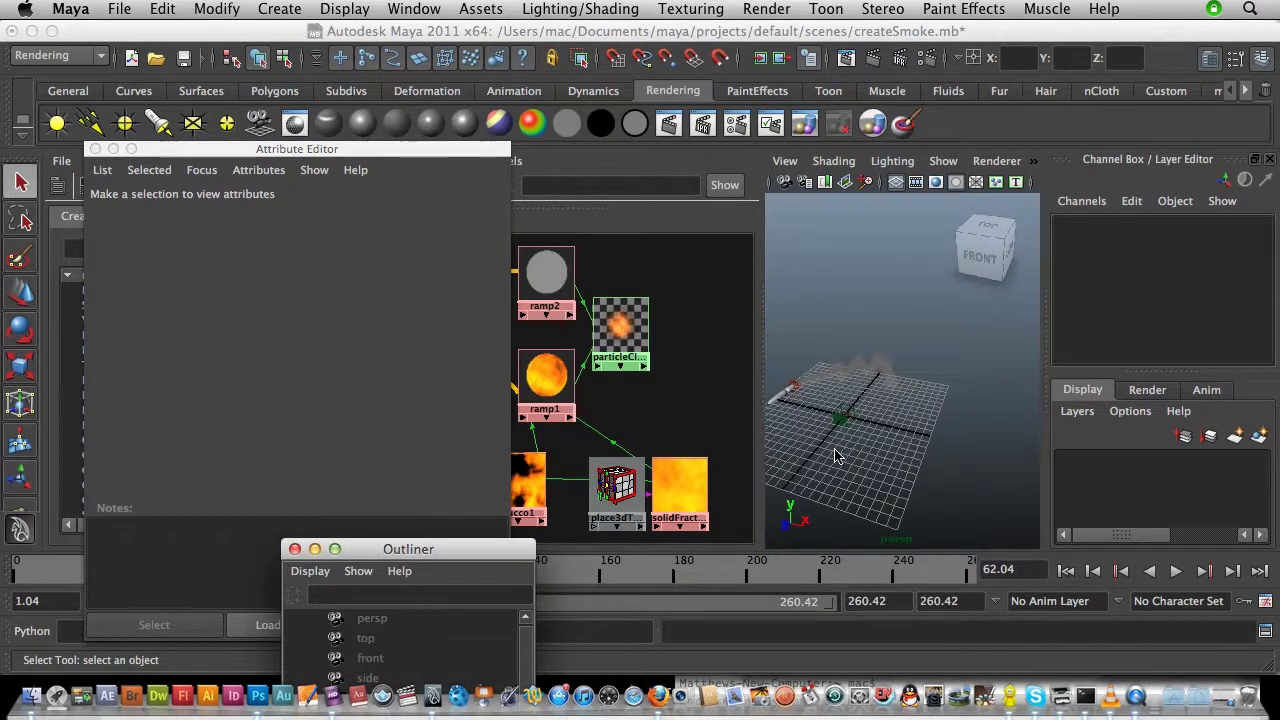
middle_click_drag(846, 477, 946, 447, "alt")
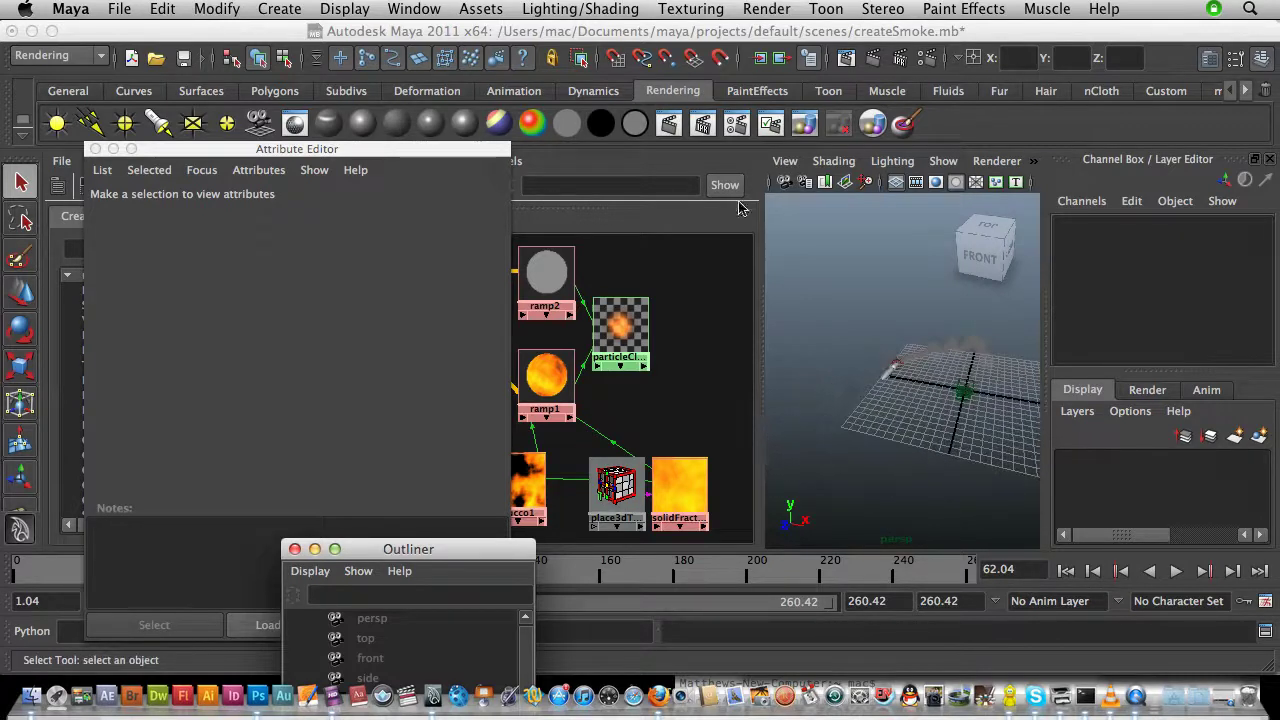
left_click(784, 161)
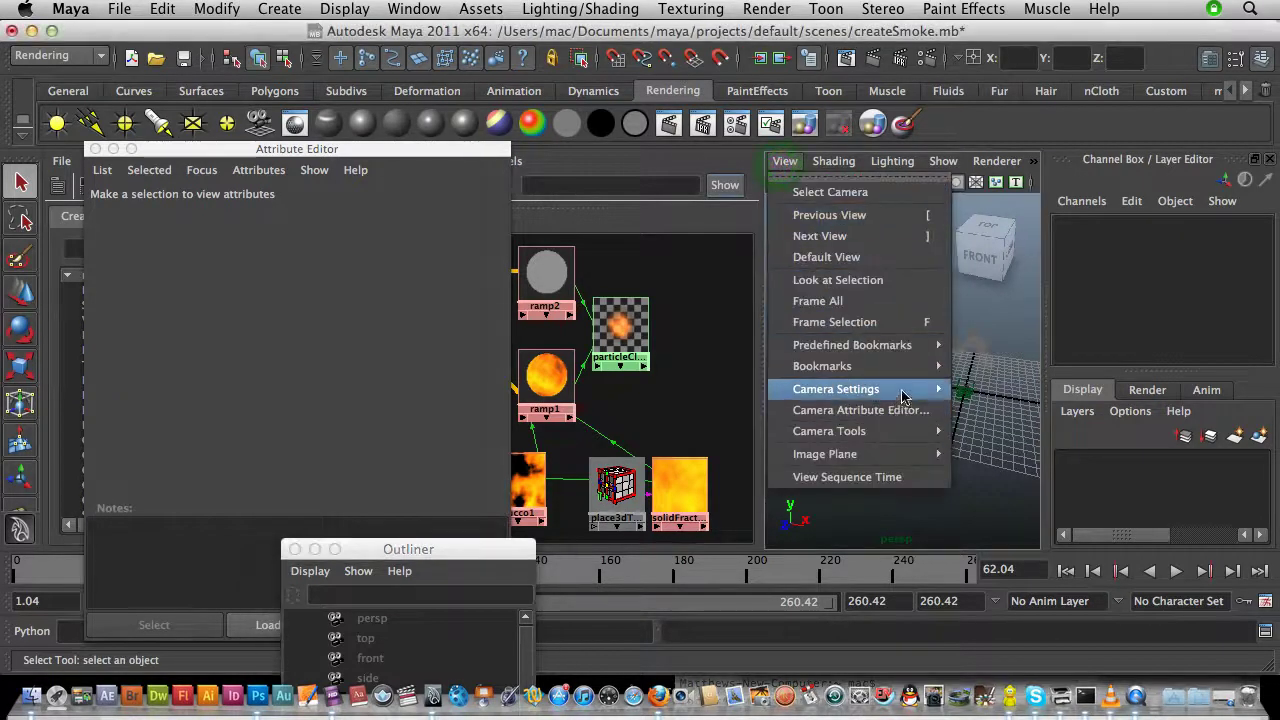
mouse_move(902, 393)
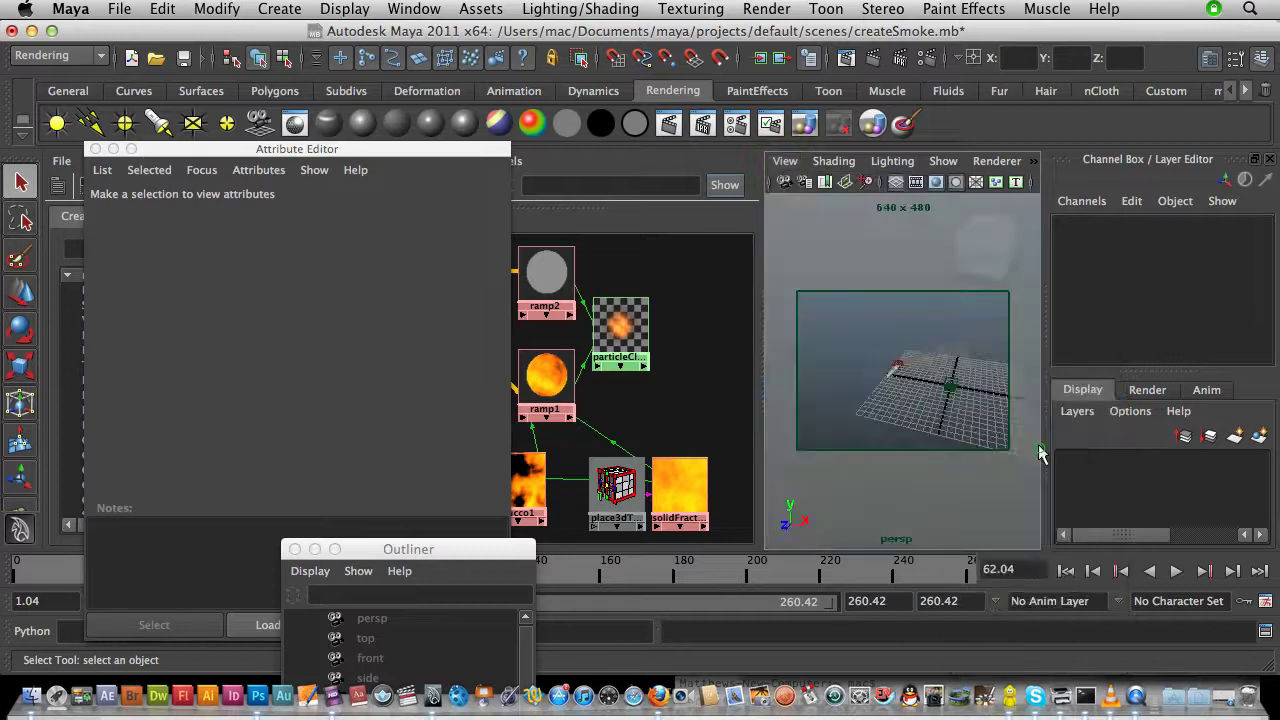
mouse_move(910, 418)
left_mouse_down("alt")
mouse_move(905, 400)
mouse_move(925, 398)
left_mouse_up("alt")
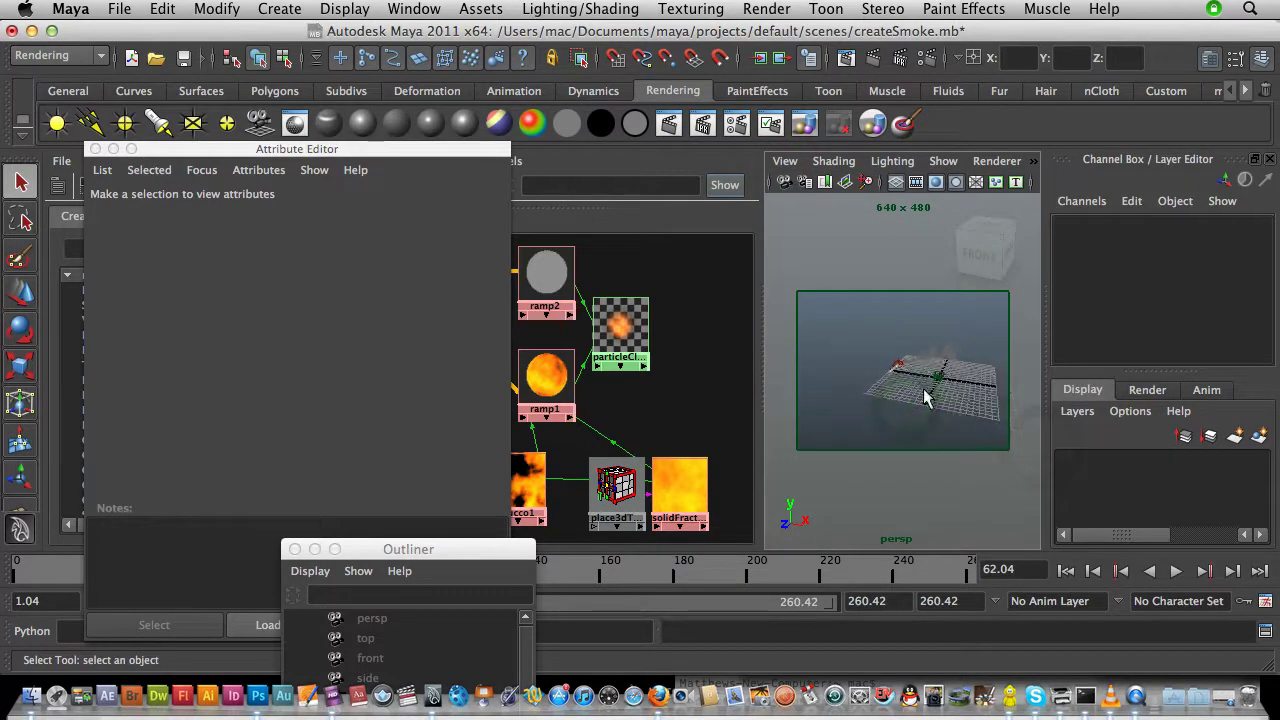
- Tilt the camera slightly for the shot and render frame 62.04 of the fiery trail
left_click(902, 378)
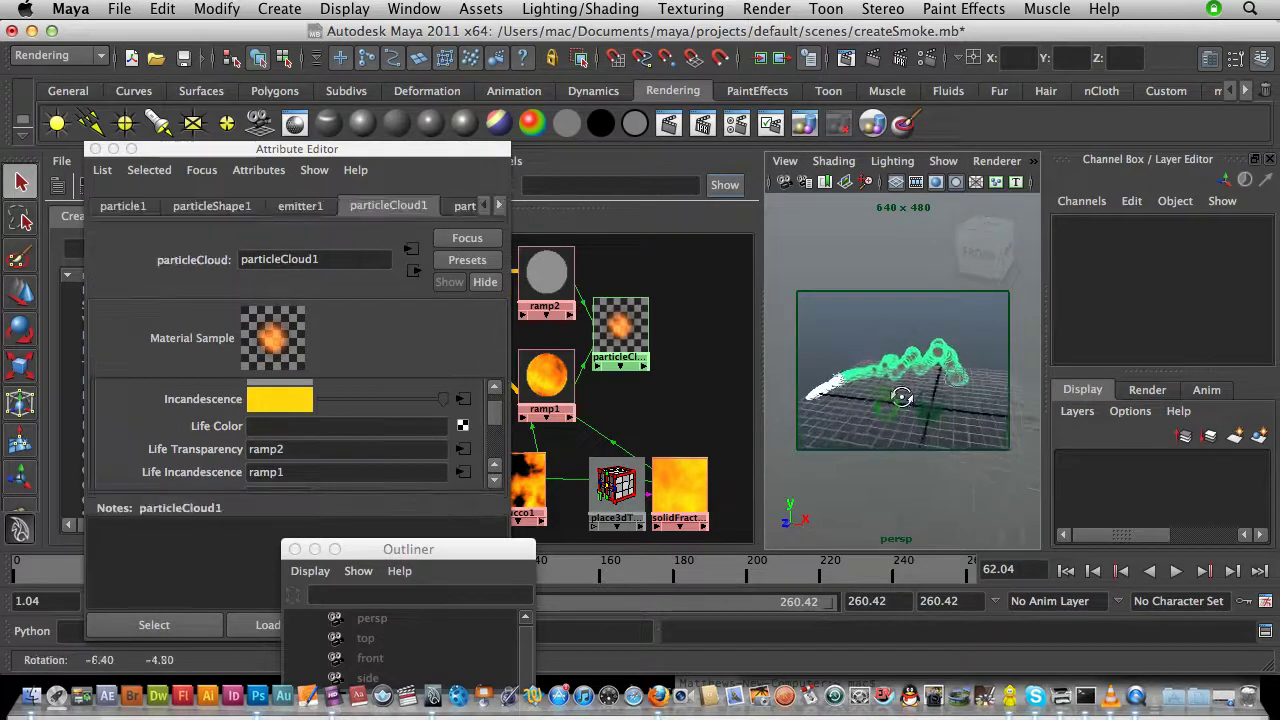
left_click(882, 425)
left_click(876, 248)
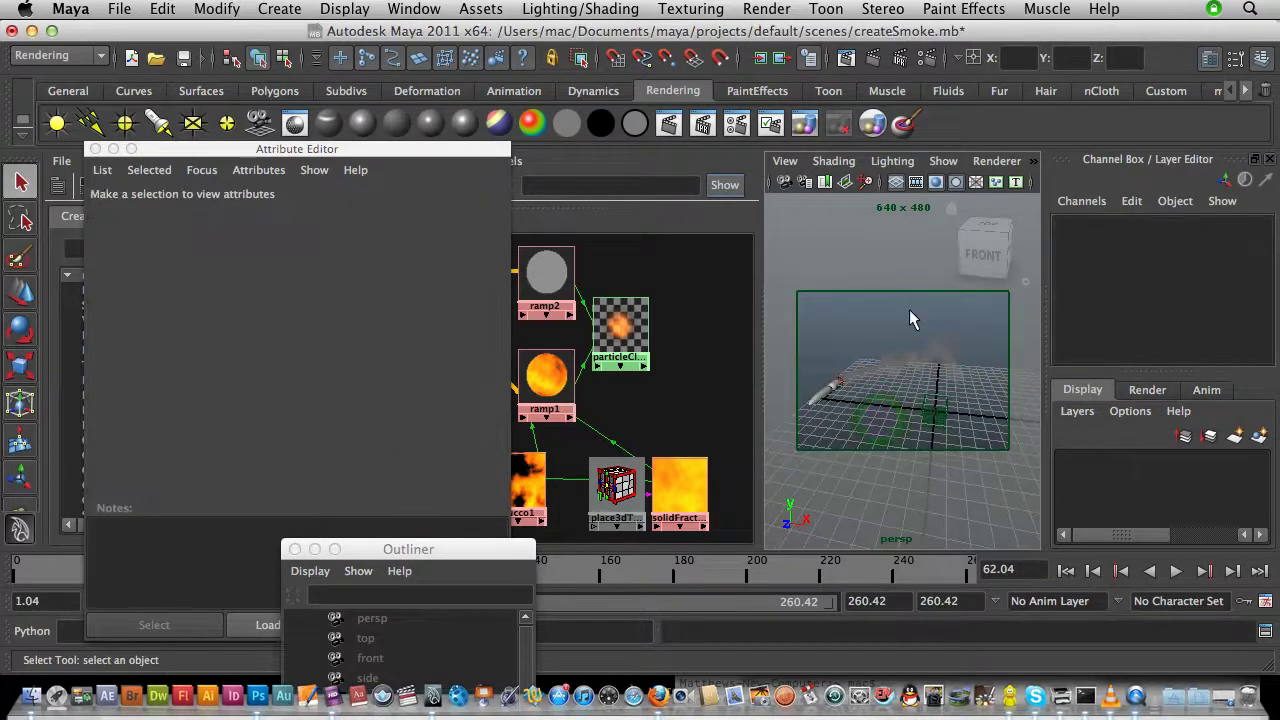
left_click_drag(872, 388, 880, 372, "alt")
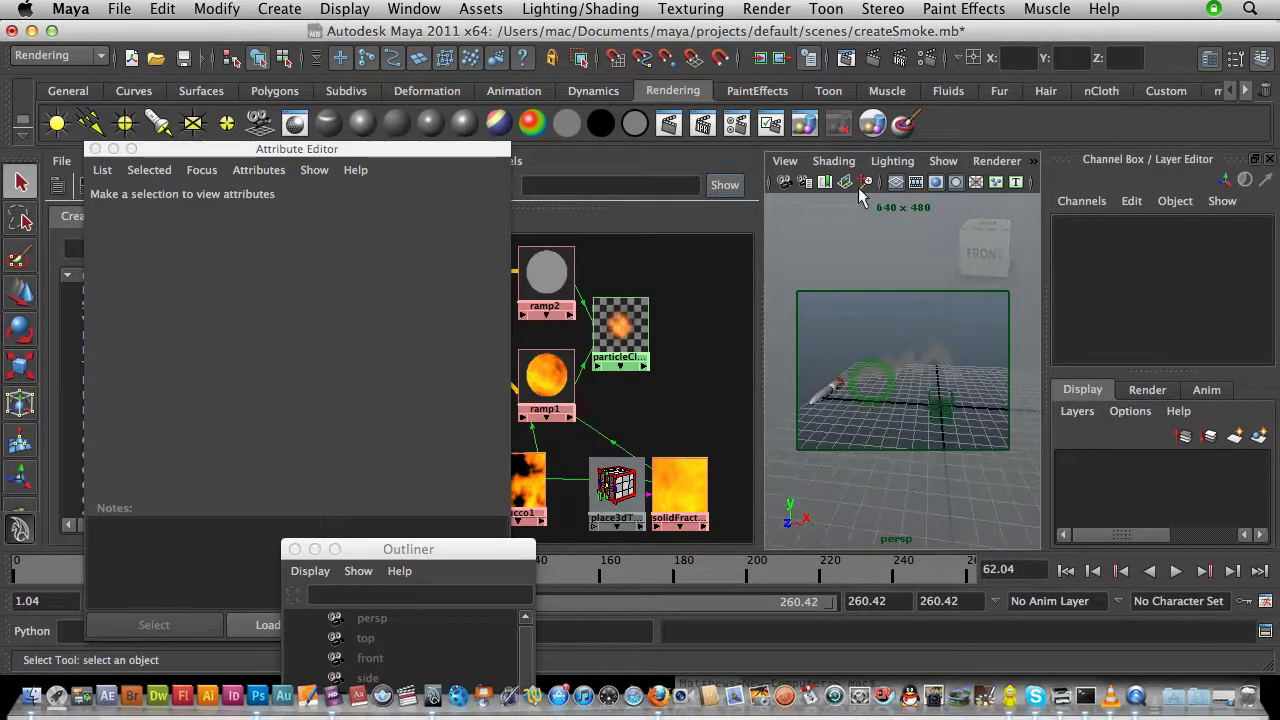
left_click(870, 60)
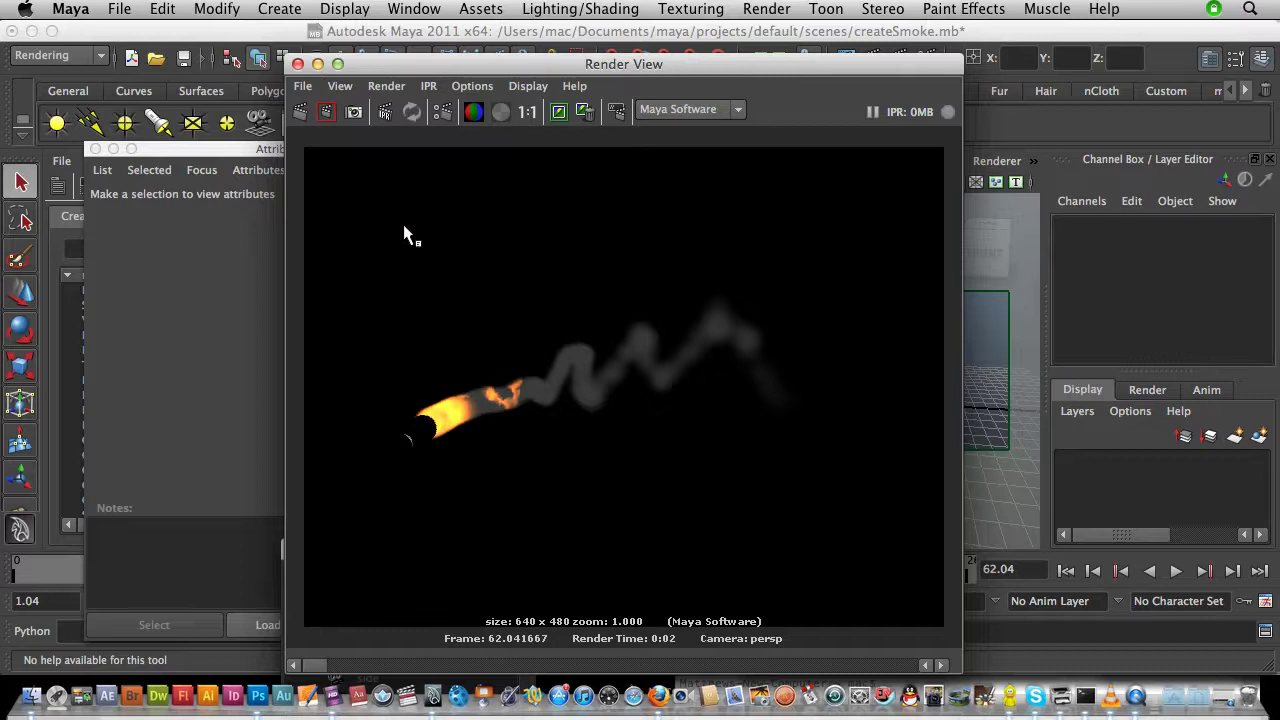
- Add a directional light and raise it to Y 3.11 above the grid
left_click(297, 64)
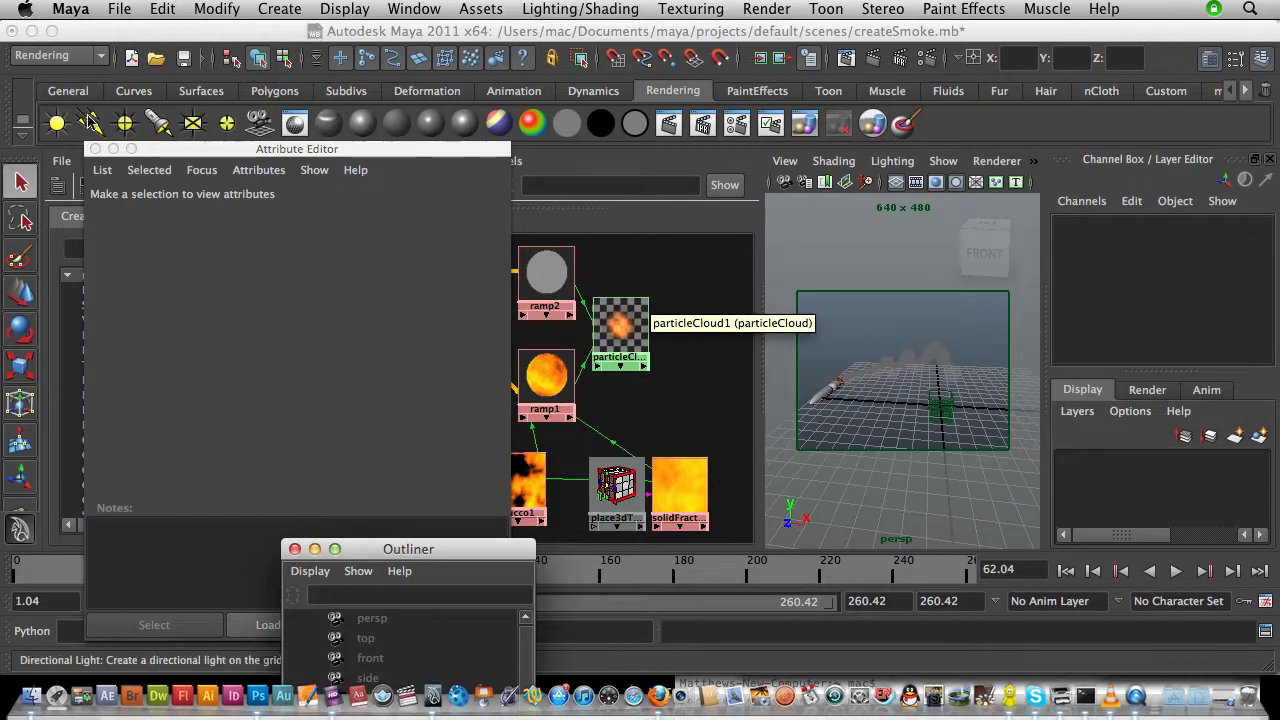
left_click(90, 122)
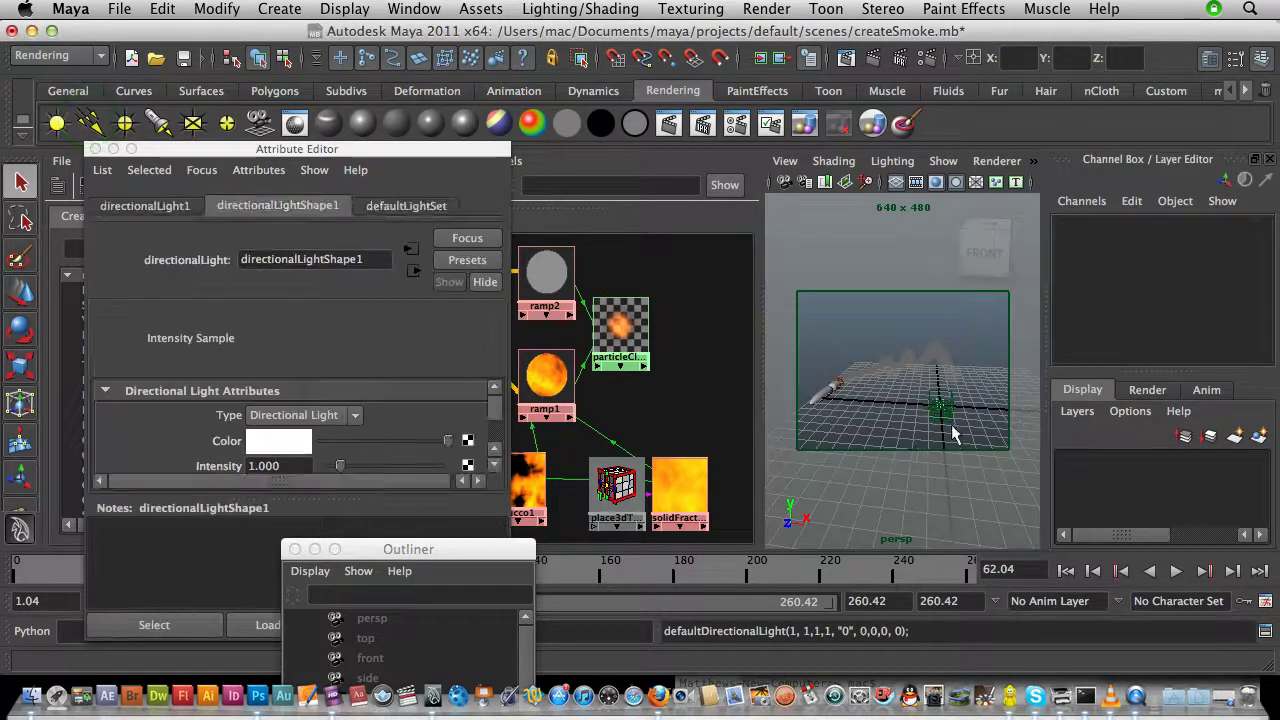
key("w")
left_click_drag(945, 374, 945, 341)
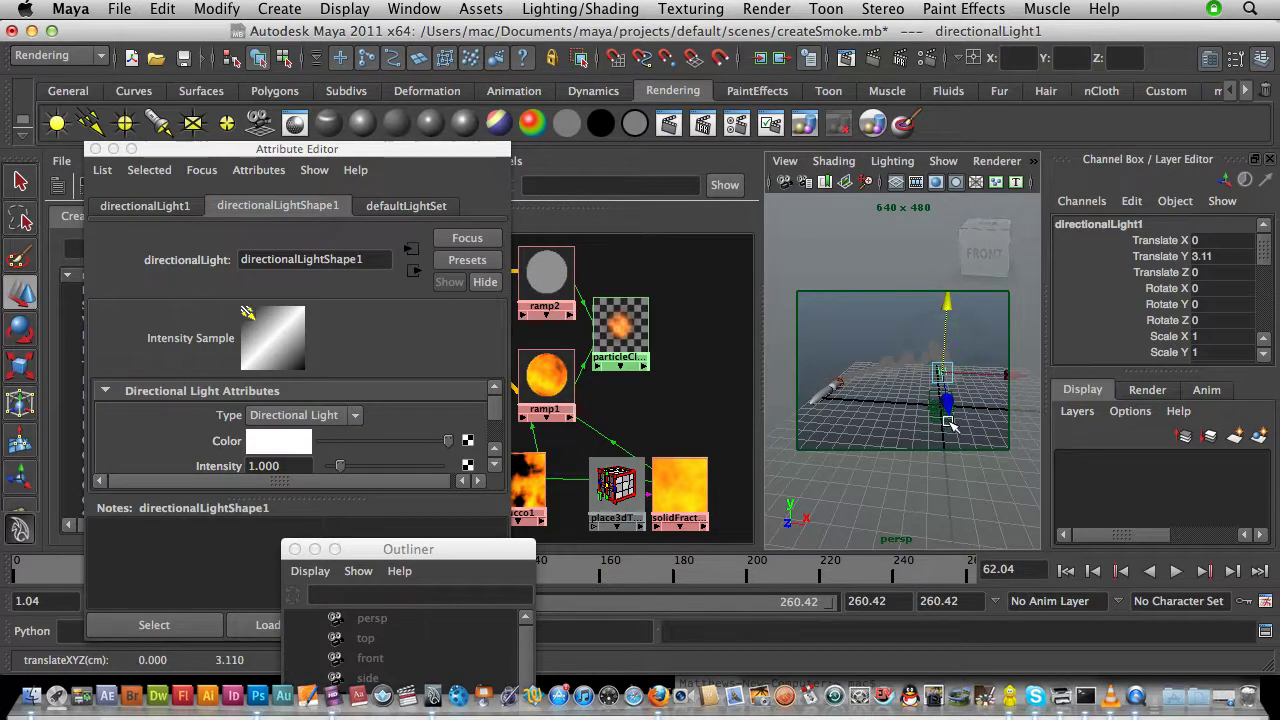
- Tilt the directional light down at the scene and render the lit rocket's smoke trail
key("e")
left_click_drag(952, 390, 930, 290)
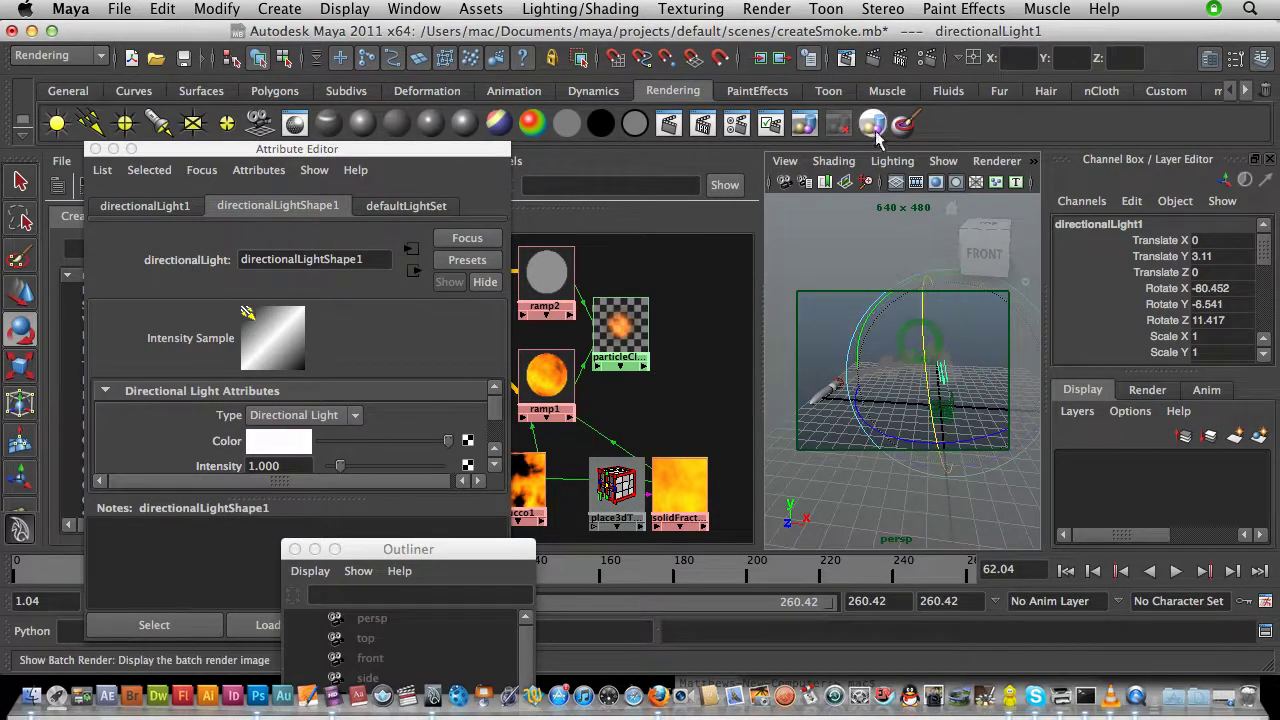
left_click(872, 62)
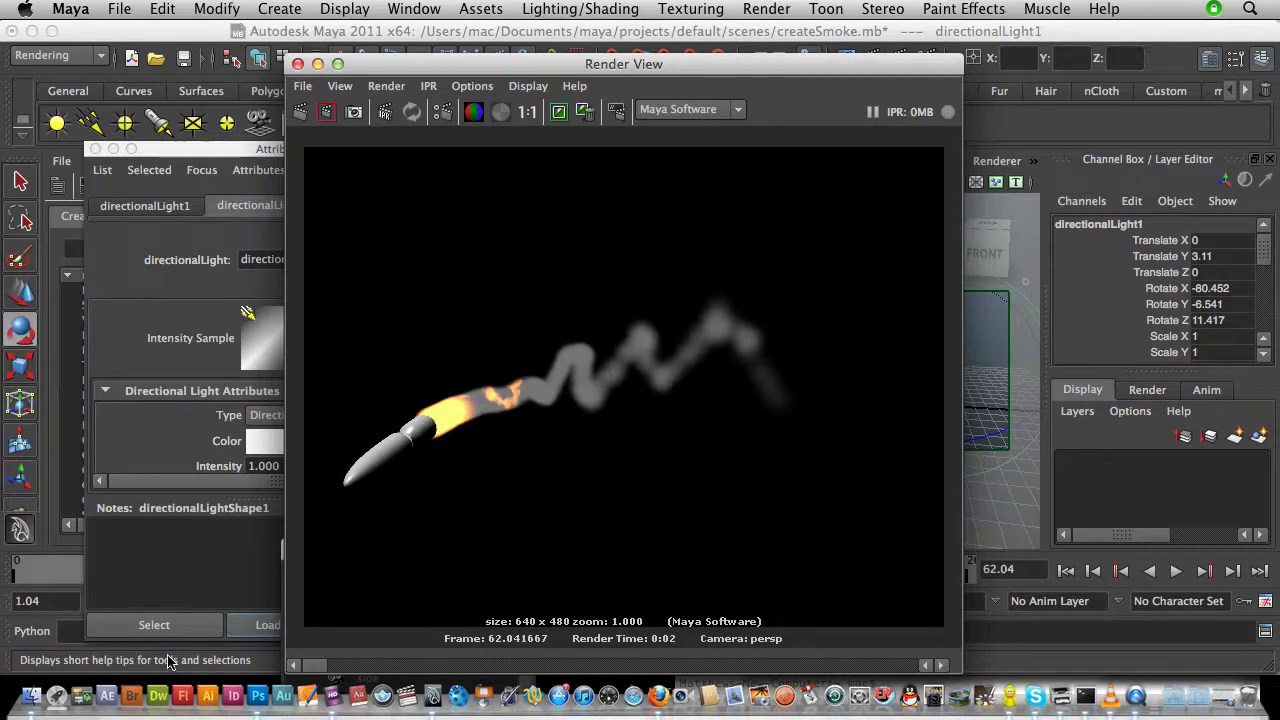
left_click(333, 697)
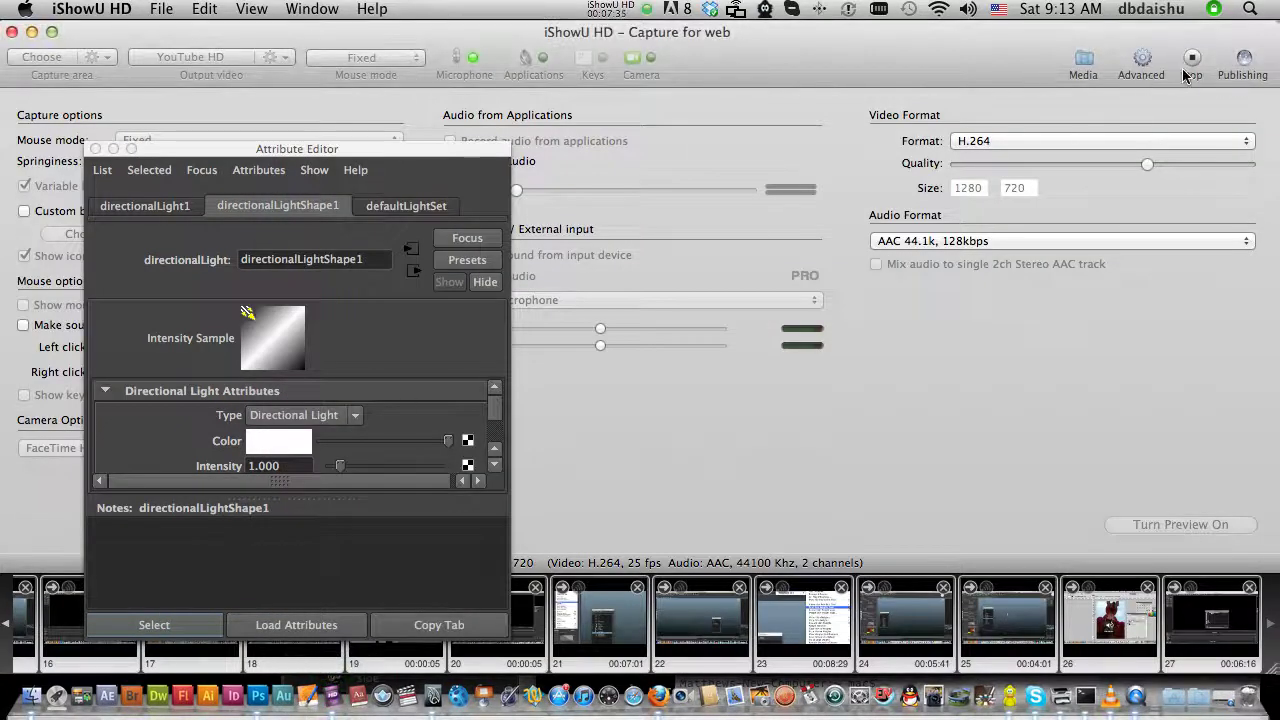